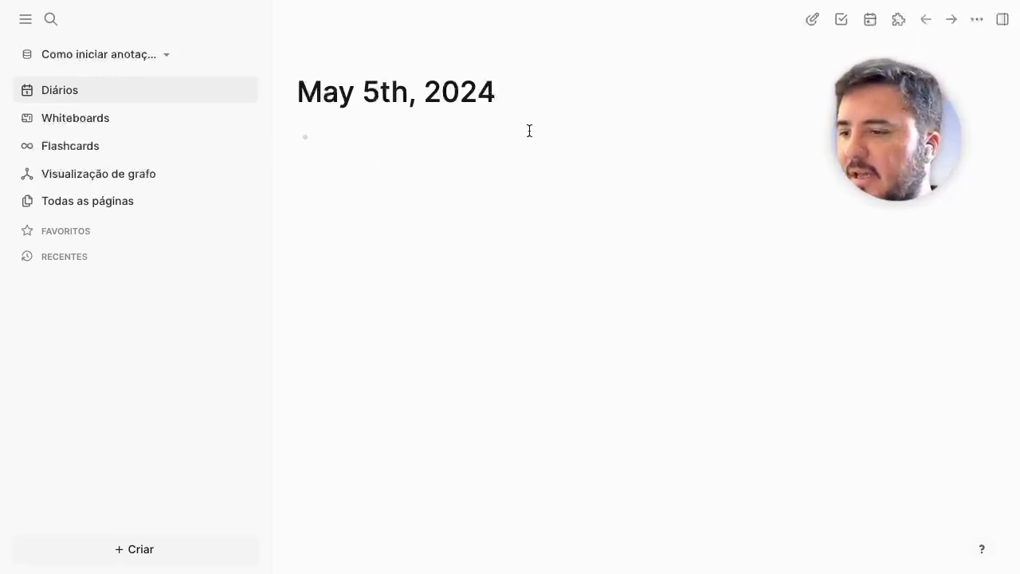
Step: Create a new page named Autos from the search
{"action": "left_click", "coordinate": [365, 137]}
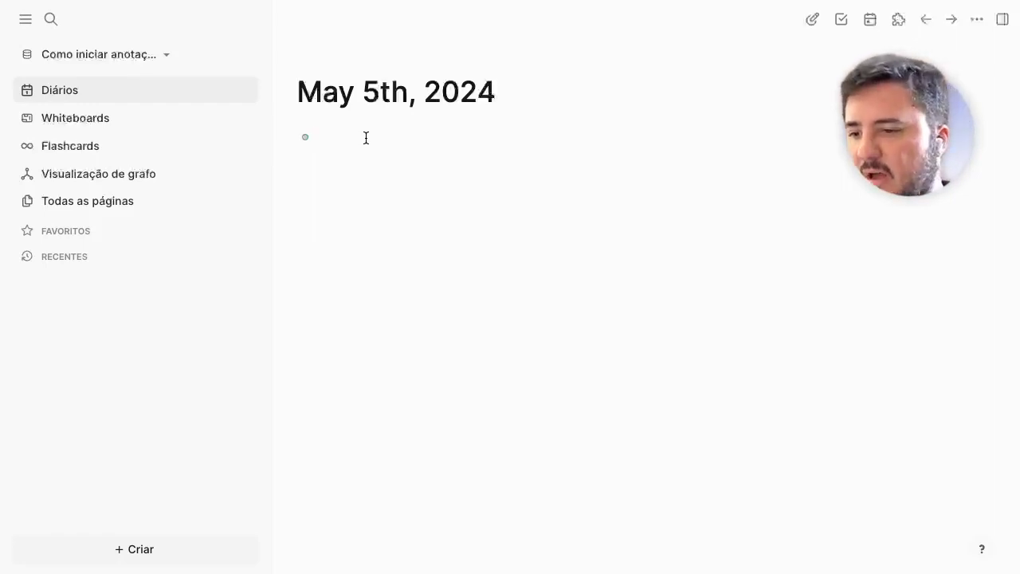
{"action": "key", "text": "Escape"}
{"action": "key", "text": "super+k"}
{"action": "type", "text": "A"}
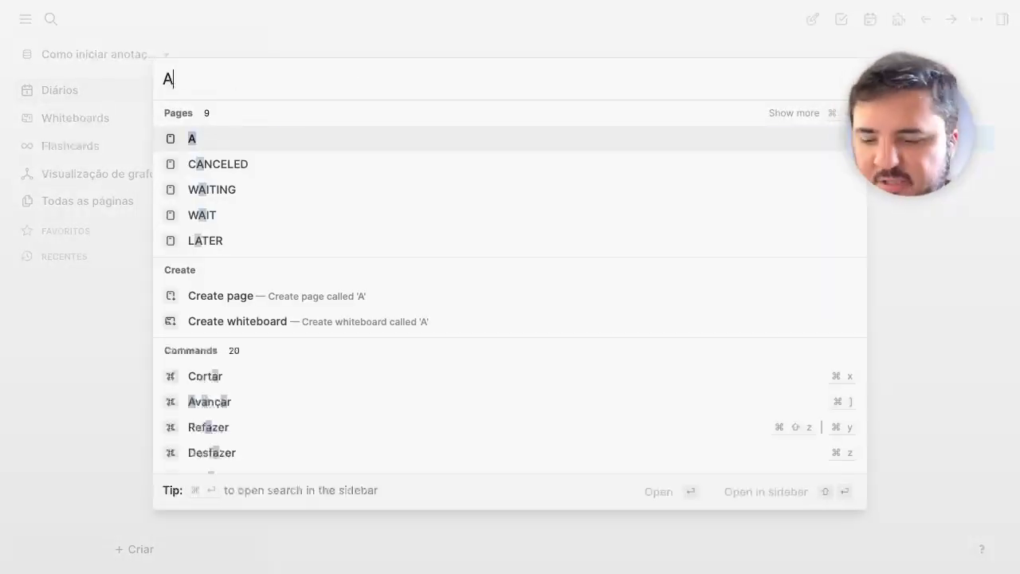
{"action": "type", "text": "utos"}
{"action": "key", "text": "Return"}
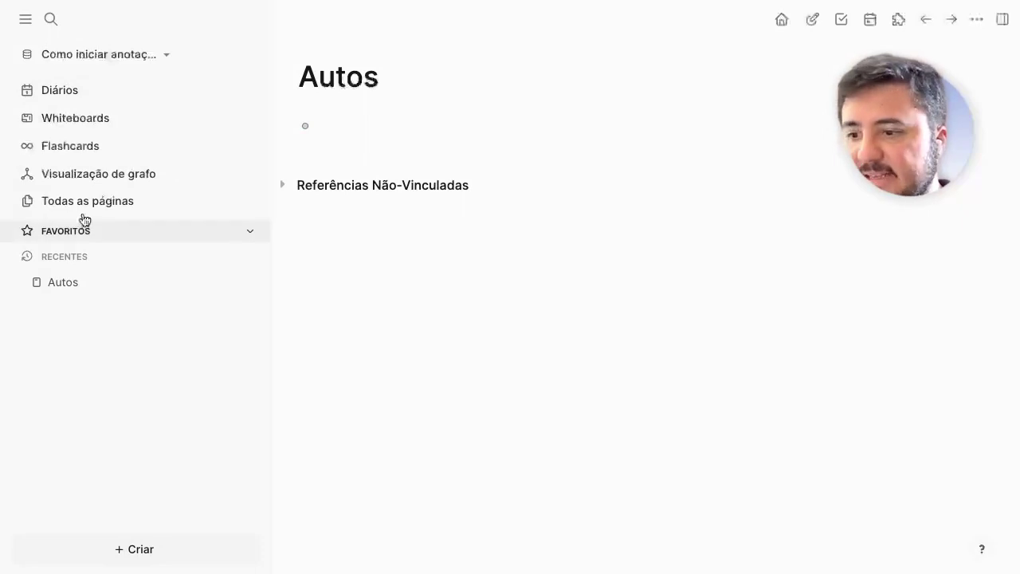
Step: Attach the Processo PDF from the graph's assets folder to the Autos page's first block
{"action": "type", "text": "/"}
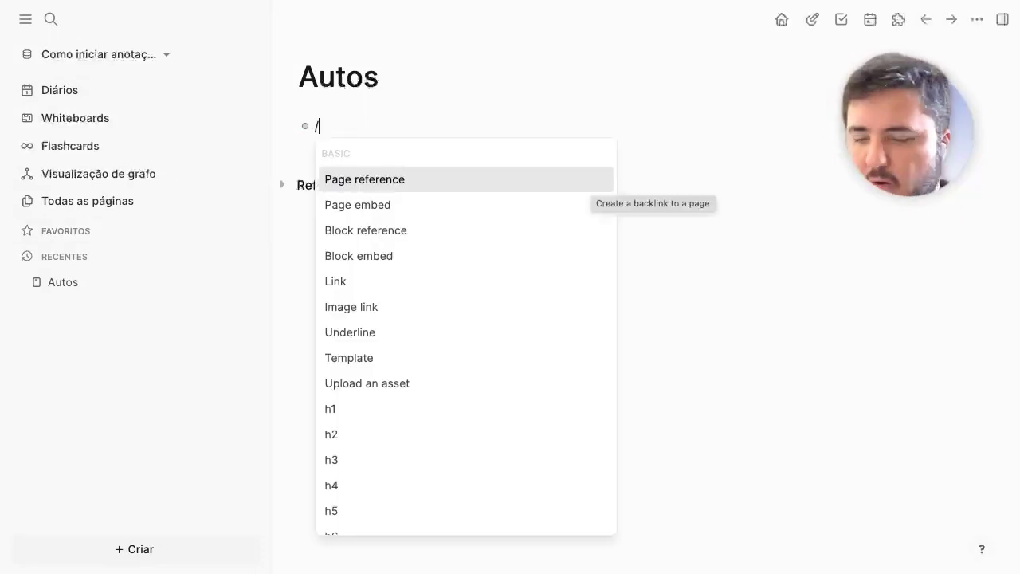
{"action": "type", "text": "up"}
{"action": "key", "text": "Escape"}
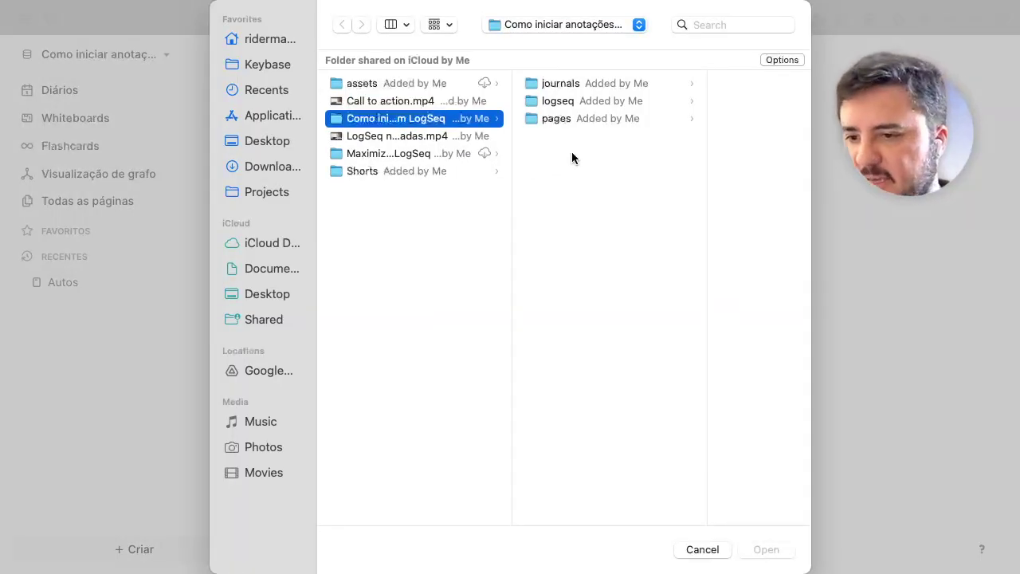
{"action": "left_click", "coordinate": [407, 85]}
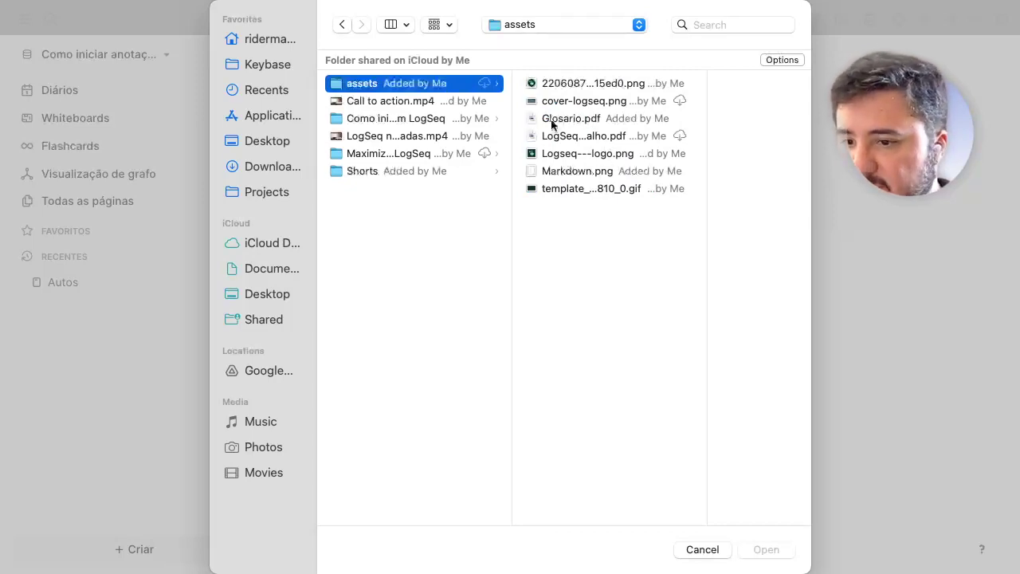
{"action": "left_click", "coordinate": [371, 153]}
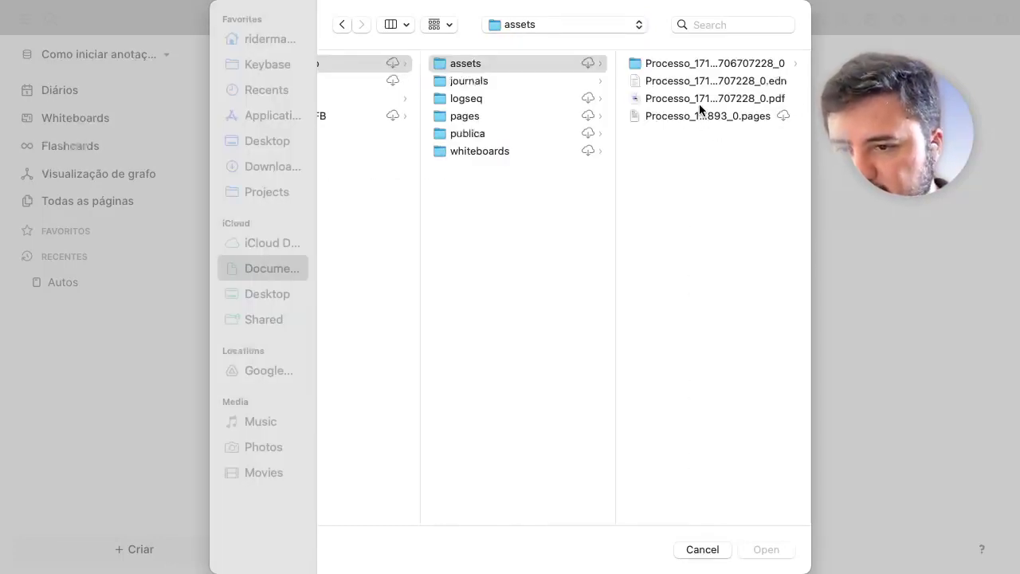
{"action": "left_click", "coordinate": [698, 100]}
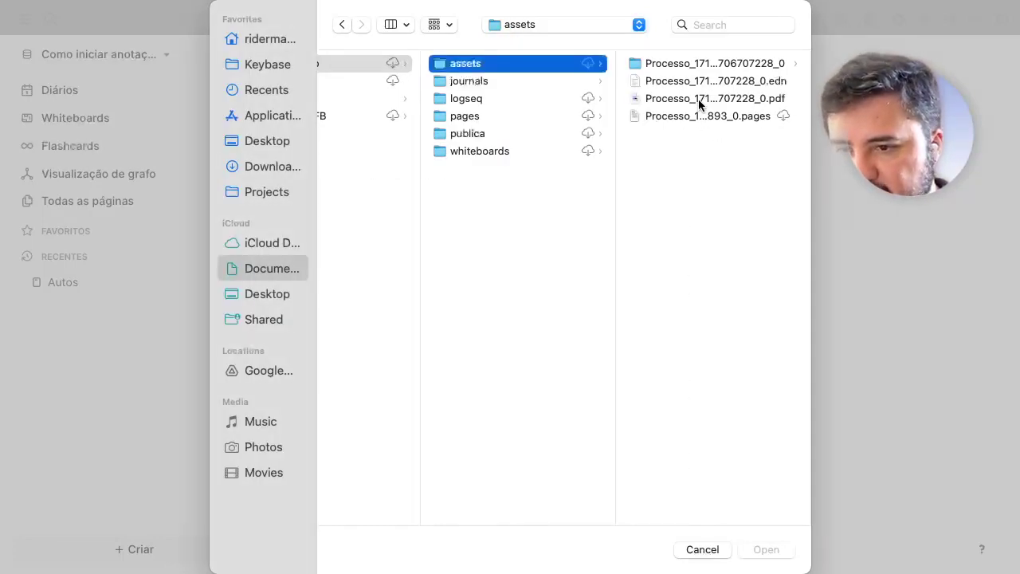
{"action": "double_click", "coordinate": [697, 98]}
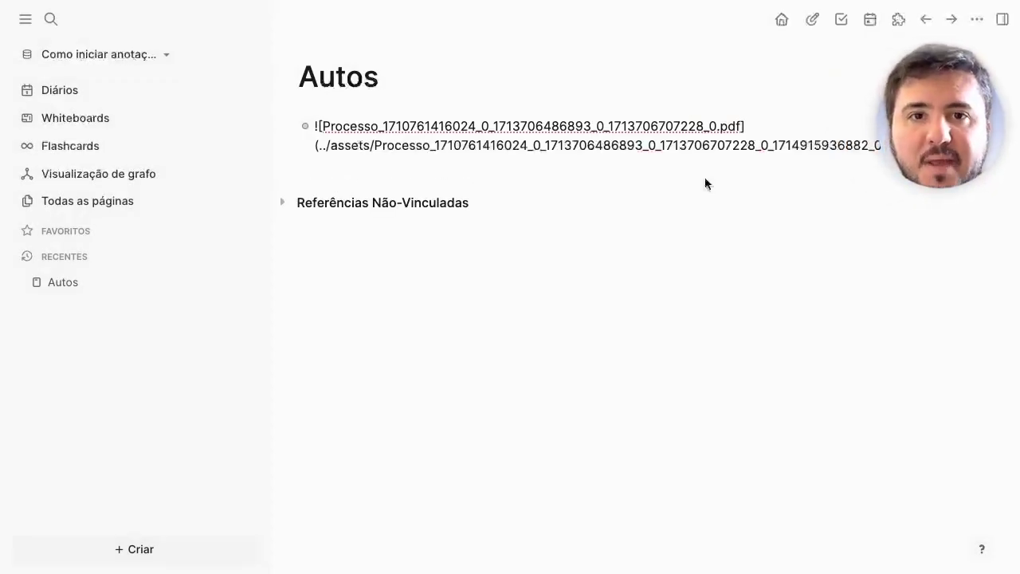
{"action": "left_click", "coordinate": [654, 185]}
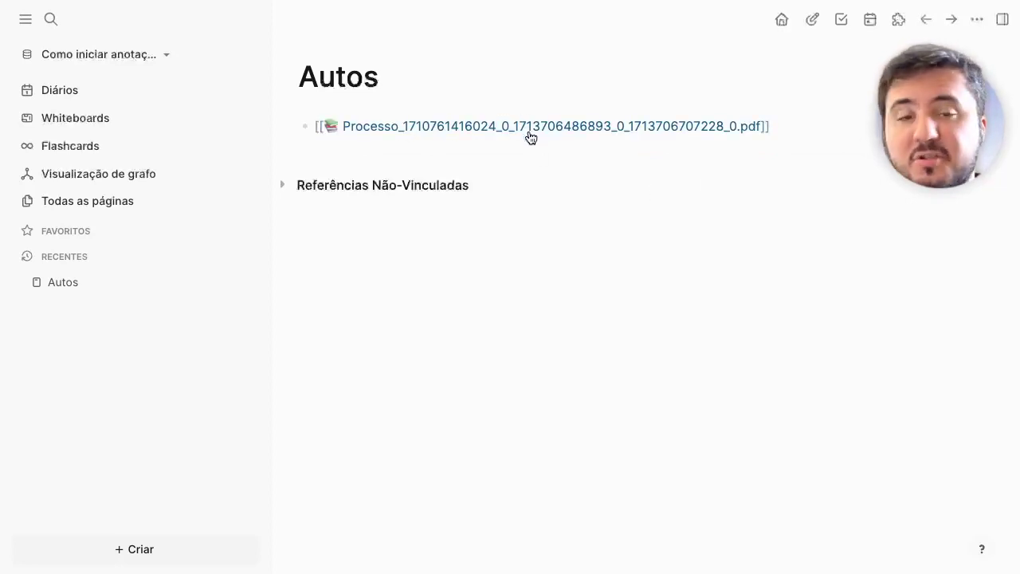
Step: Open the attached Processo PDF in Logseq's built-in reader
{"action": "left_click", "coordinate": [441, 128]}
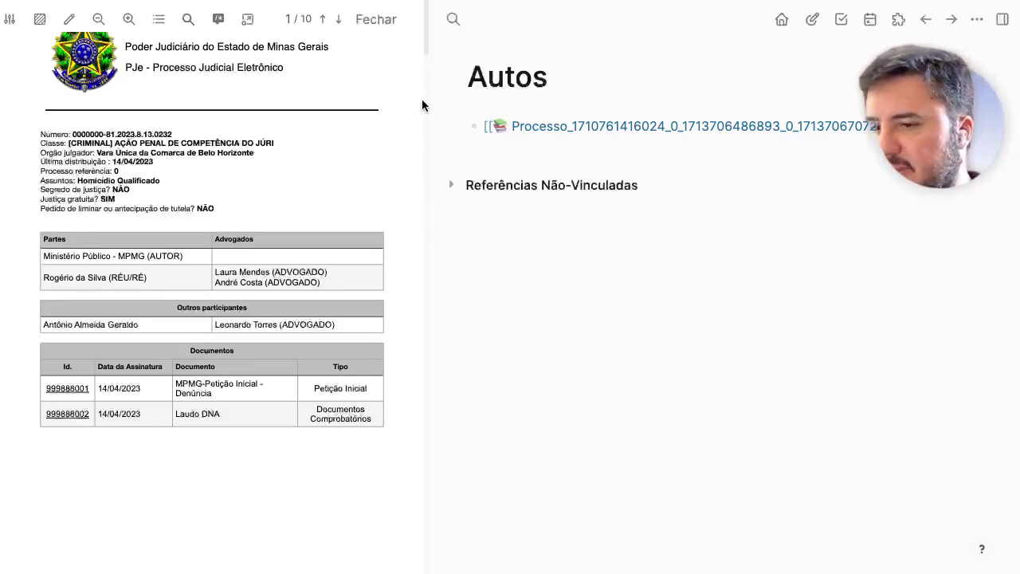
{"action": "left_click_drag", "start_coordinate": [912, 135], "coordinate": [891, 505]}
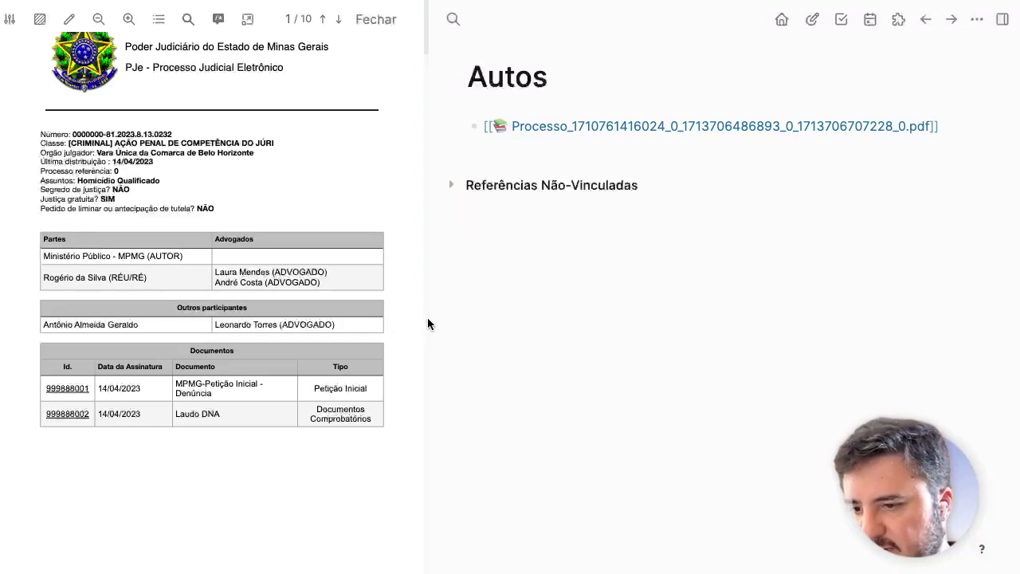
{"action": "mouse_move", "coordinate": [423, 313]}
{"action": "left_mouse_down"}
{"action": "mouse_move", "coordinate": [478, 317]}
{"action": "mouse_move", "coordinate": [409, 322]}
{"action": "left_mouse_up"}
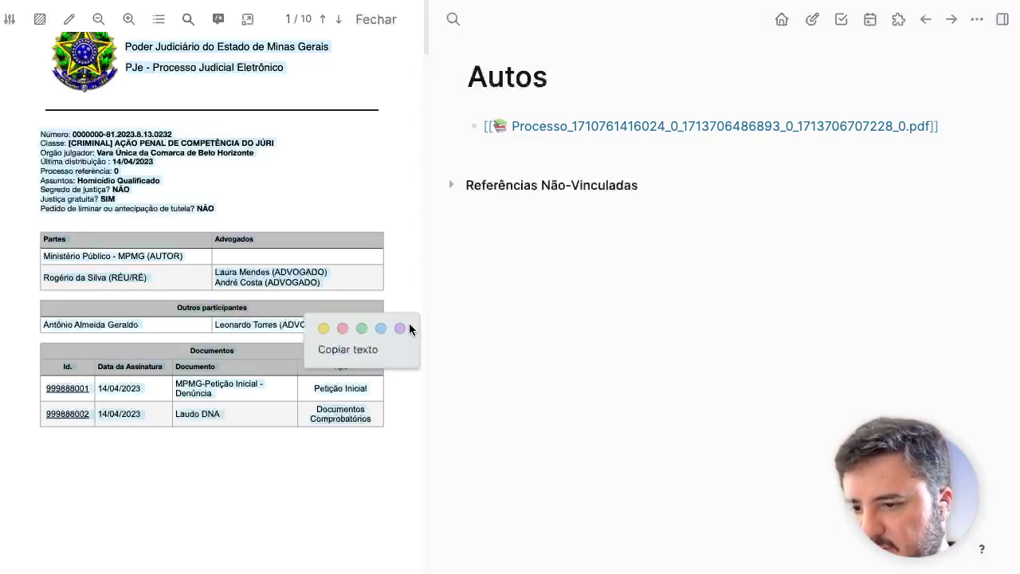
{"action": "left_click", "coordinate": [427, 269]}
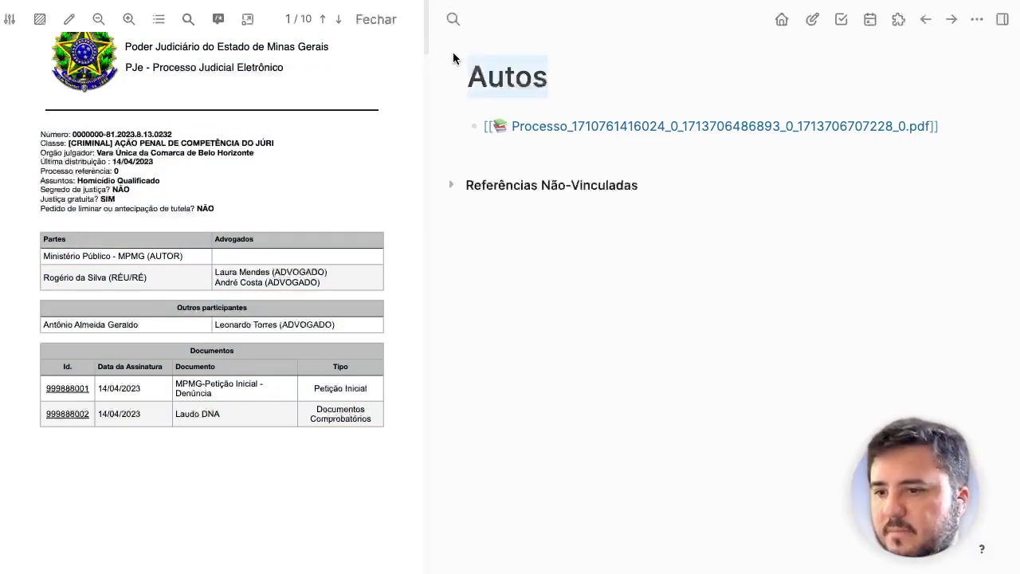
Step: Widen the PDF reading panel and scroll down to the Partes table
{"action": "left_click_drag", "start_coordinate": [428, 36], "coordinate": [569, 42]}
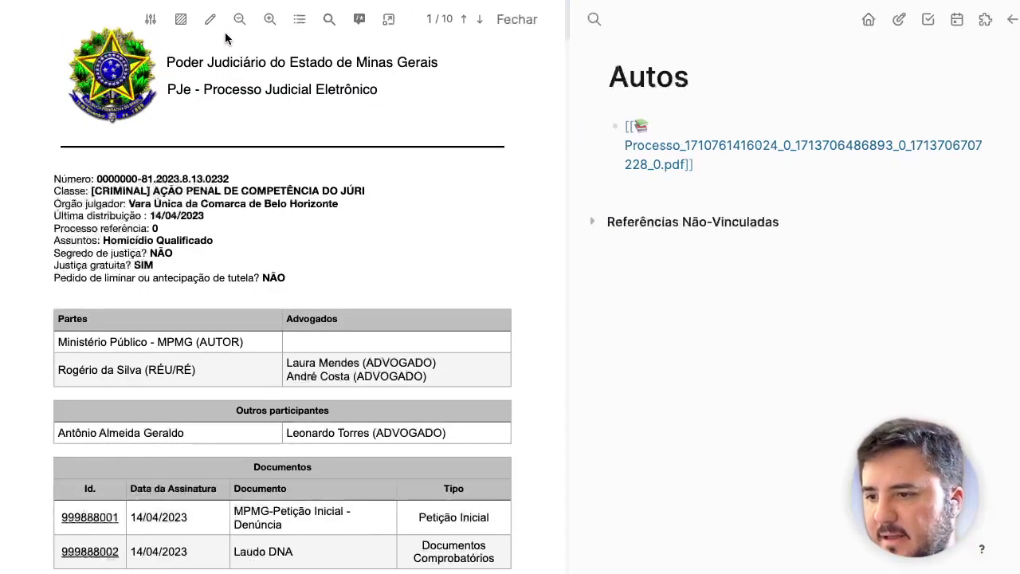
{"action": "scroll", "coordinate": [349, 381], "scroll_direction": "down", "scroll_amount": 3}
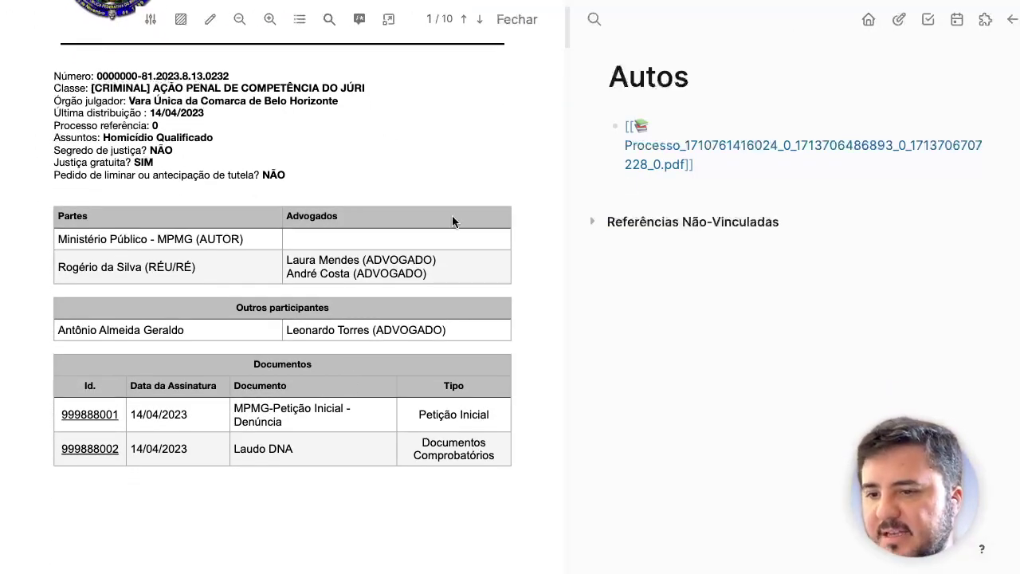
{"action": "scroll", "coordinate": [265, 259], "scroll_direction": "down", "scroll_amount": 1}
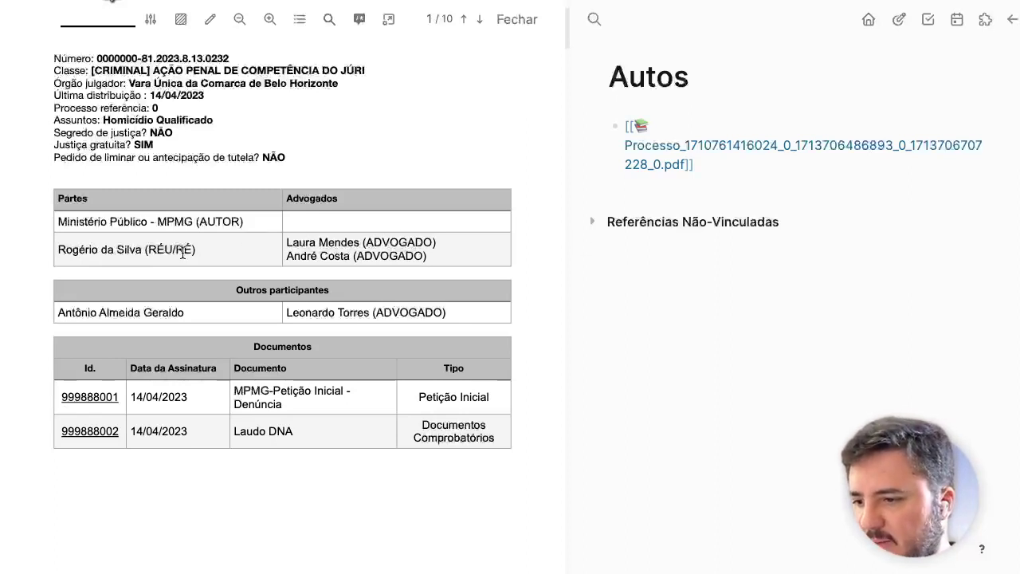
{"action": "left_click_drag", "start_coordinate": [142, 243], "coordinate": [51, 249]}
{"action": "left_click", "coordinate": [587, 335]}
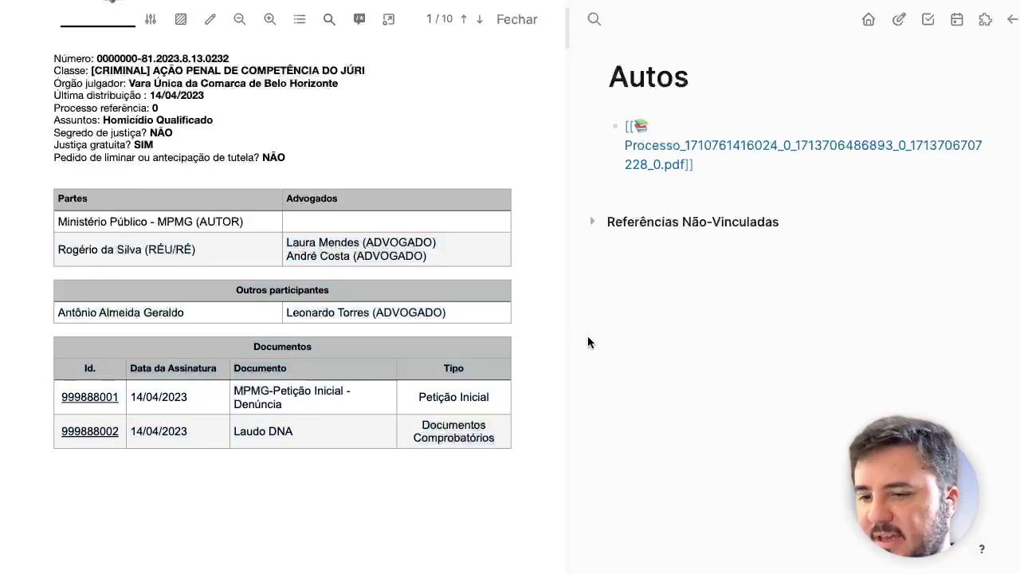
Step: Create a page for the defendant under the pessoas/ namespace, named after the defendant
{"action": "key", "text": "super+p"}
{"action": "type", "text": "p"}
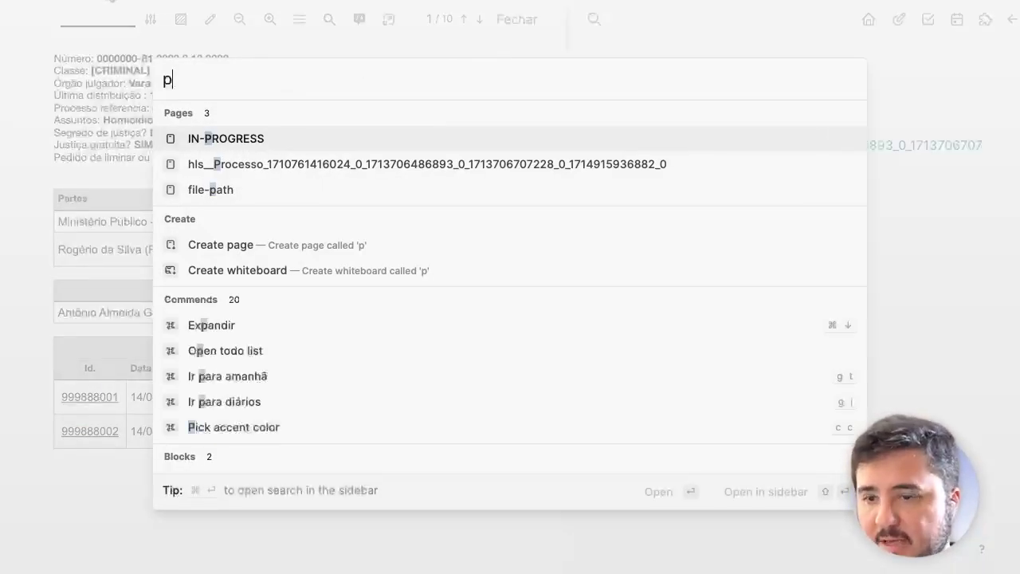
{"action": "type", "text": "essoas/"}
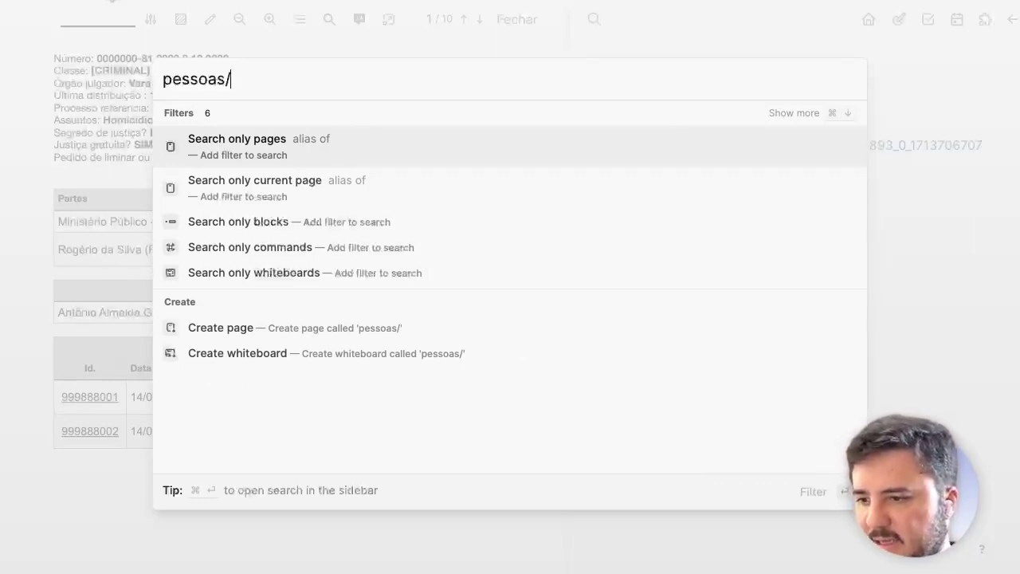
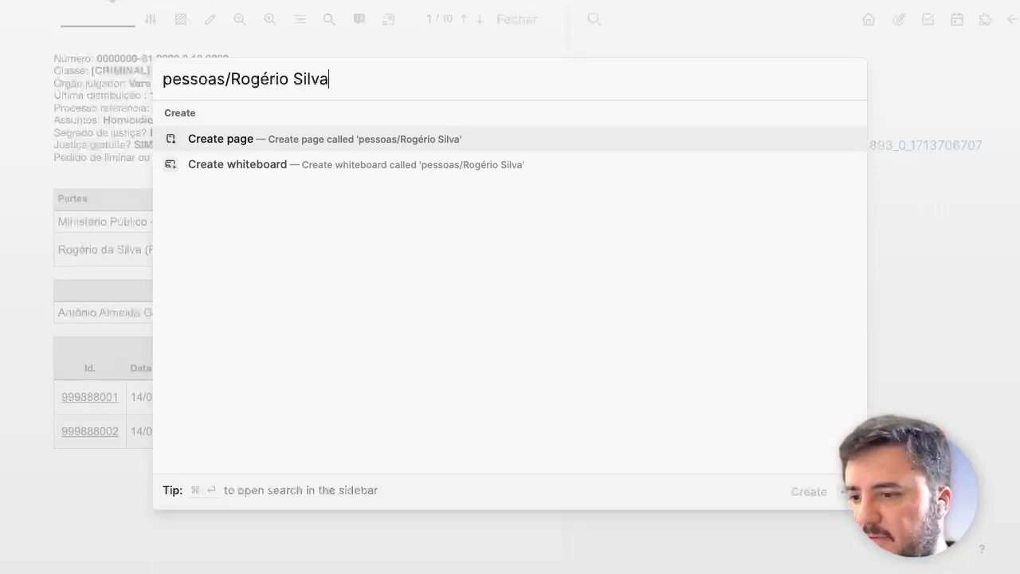
{"action": "key", "text": "Return"}
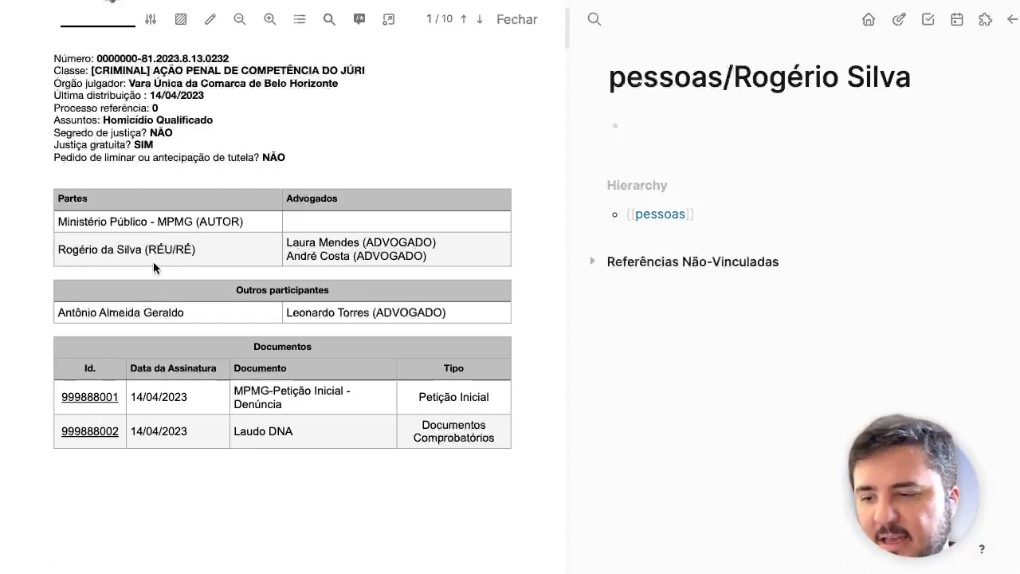
Step: Highlight the defendant's name in the PDF's Partes table in yellow
{"action": "left_click_drag", "start_coordinate": [203, 248], "coordinate": [164, 244]}
{"action": "left_click", "coordinate": [56, 246]}
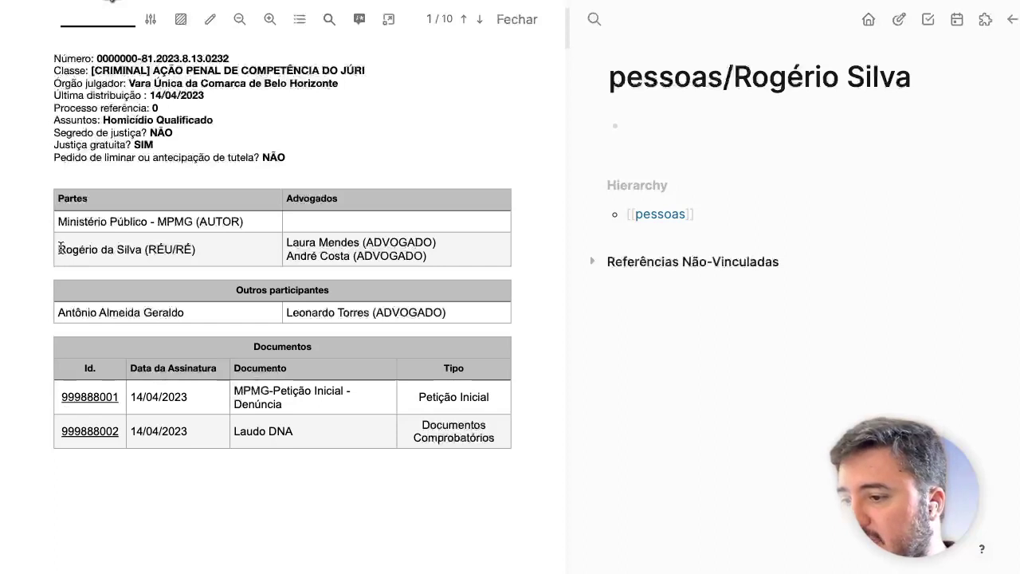
{"action": "left_click_drag", "start_coordinate": [60, 248], "coordinate": [194, 248]}
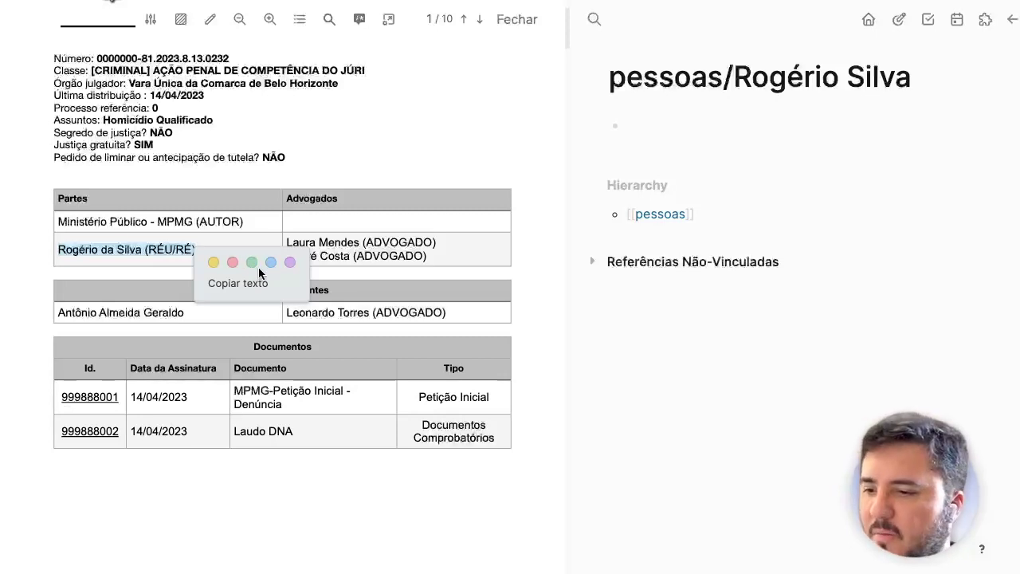
{"action": "left_click", "coordinate": [212, 263]}
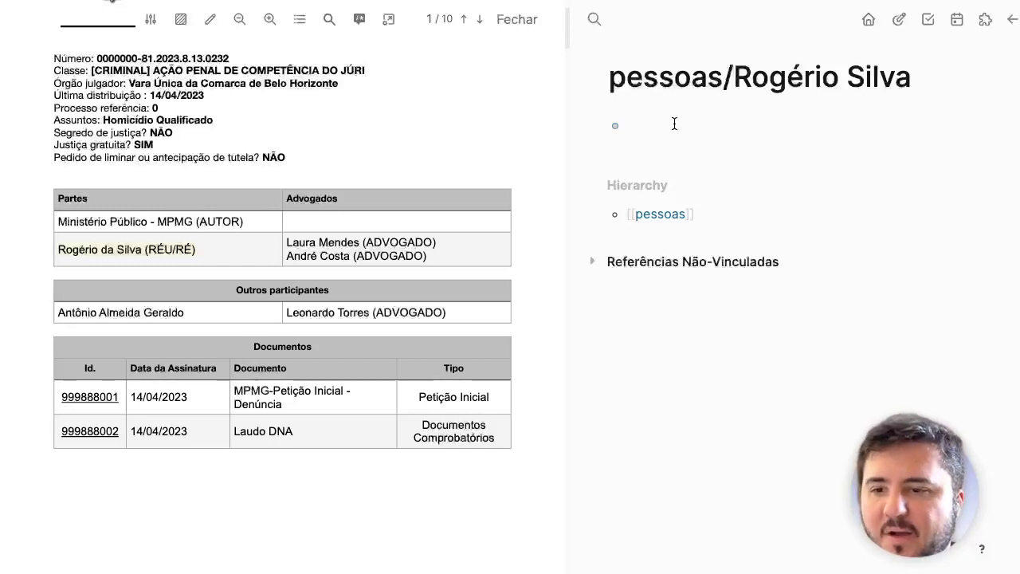
Step: Paste the highlight's block reference into the person page's bullet and close the PDF viewer
{"action": "type", "text": "((66378abc-cd44-4535-90e4-b131578fce9d))"}
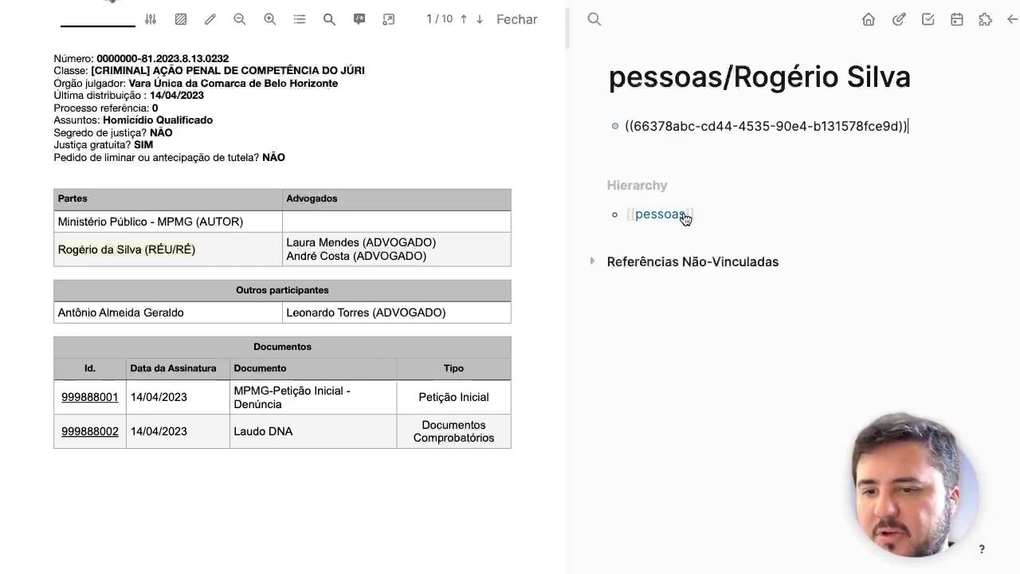
{"action": "key", "text": "Escape"}
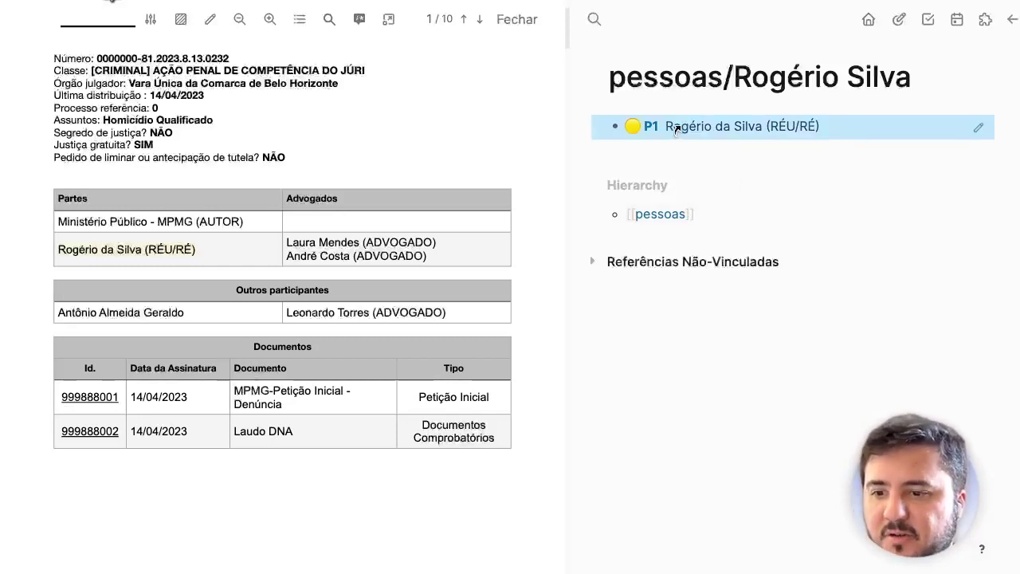
{"action": "left_click", "coordinate": [517, 19]}
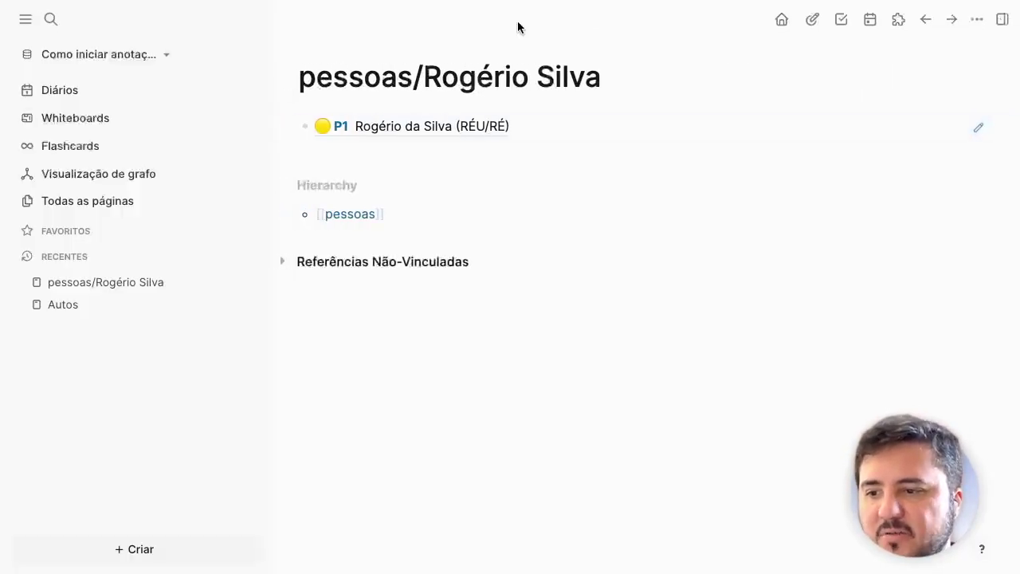
Step: Reopen the PDF from the P1 reference and scroll through its tables
{"action": "left_click", "coordinate": [437, 121]}
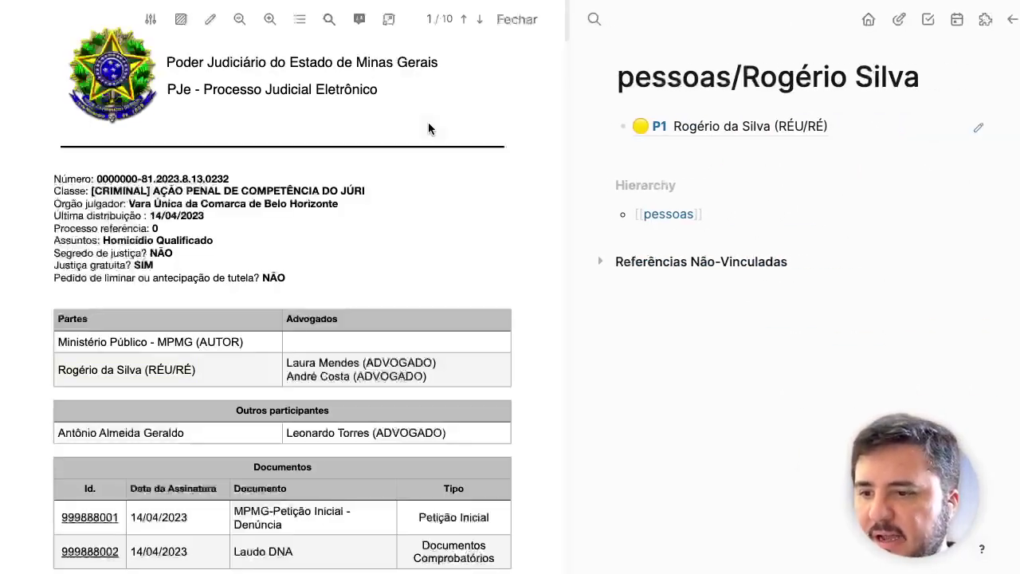
{"action": "scroll", "coordinate": [306, 403], "scroll_direction": "down", "scroll_amount": 4}
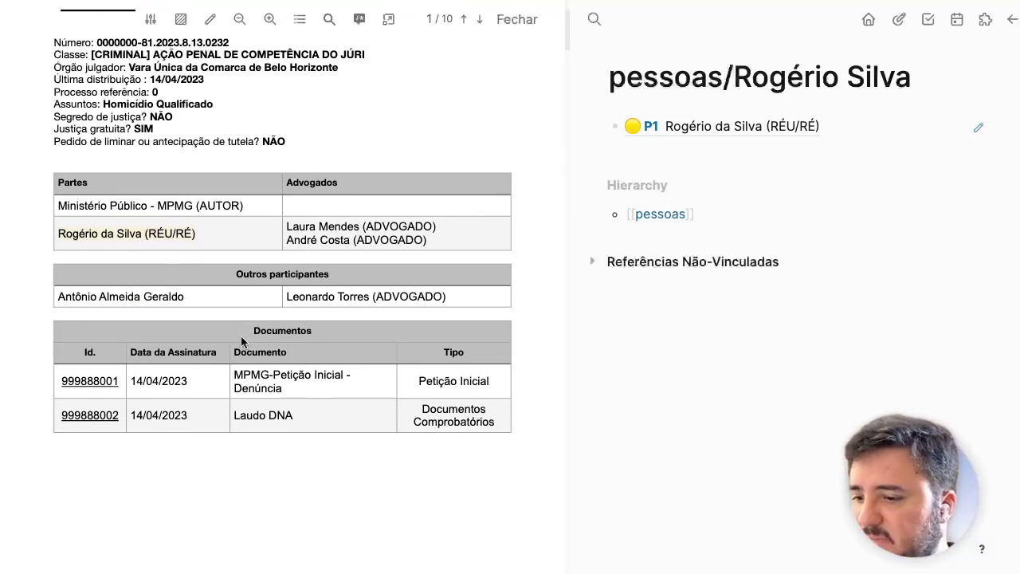
{"action": "scroll", "coordinate": [306, 402], "scroll_direction": "down", "scroll_amount": 2}
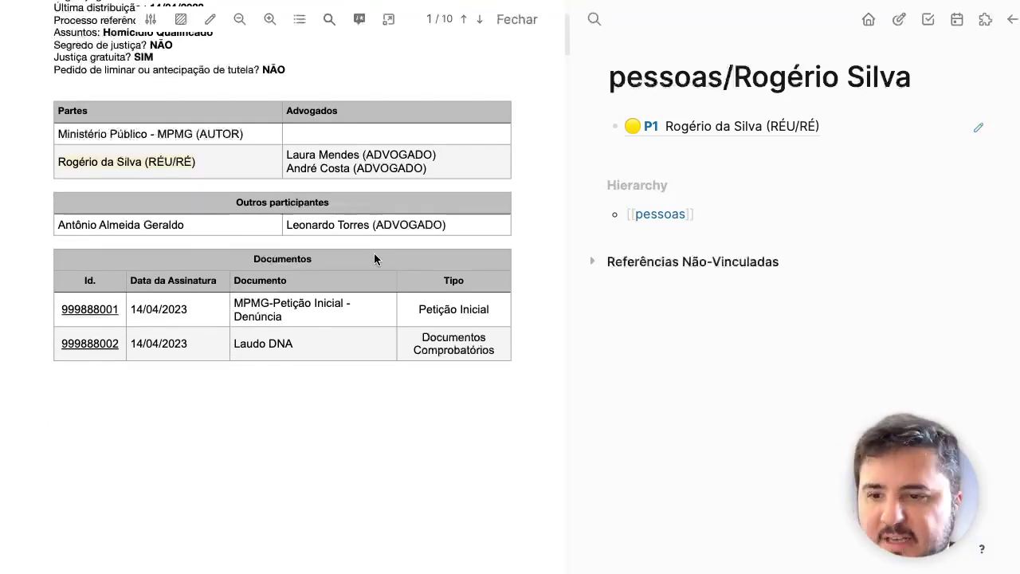
{"action": "scroll", "coordinate": [301, 368], "scroll_direction": "down", "scroll_amount": 2}
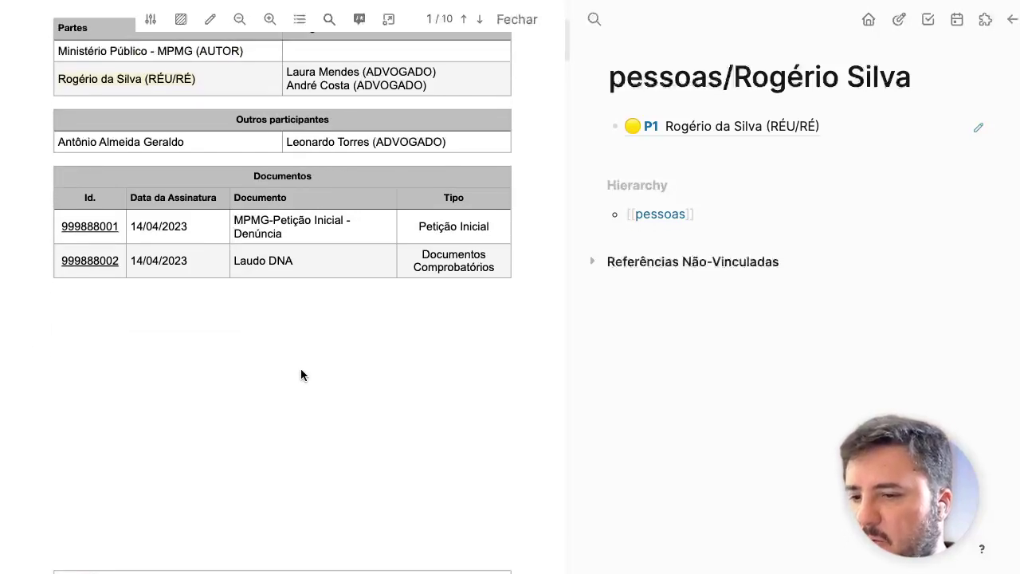
{"action": "scroll", "coordinate": [295, 351], "scroll_direction": "up", "scroll_amount": 1}
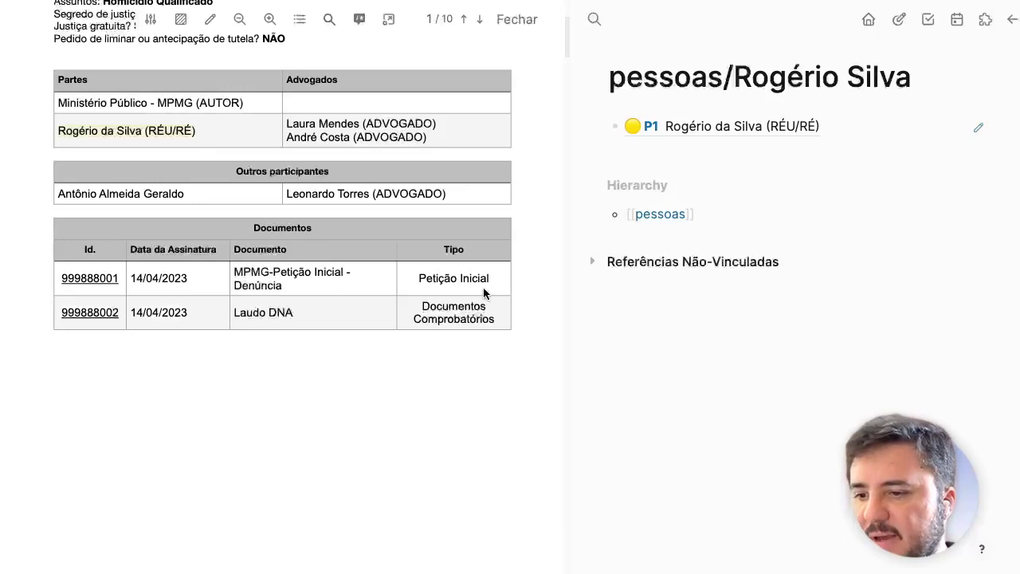
Step: Create and open a new page titled Petição Inicial from the search palette
{"action": "left_click", "coordinate": [733, 160]}
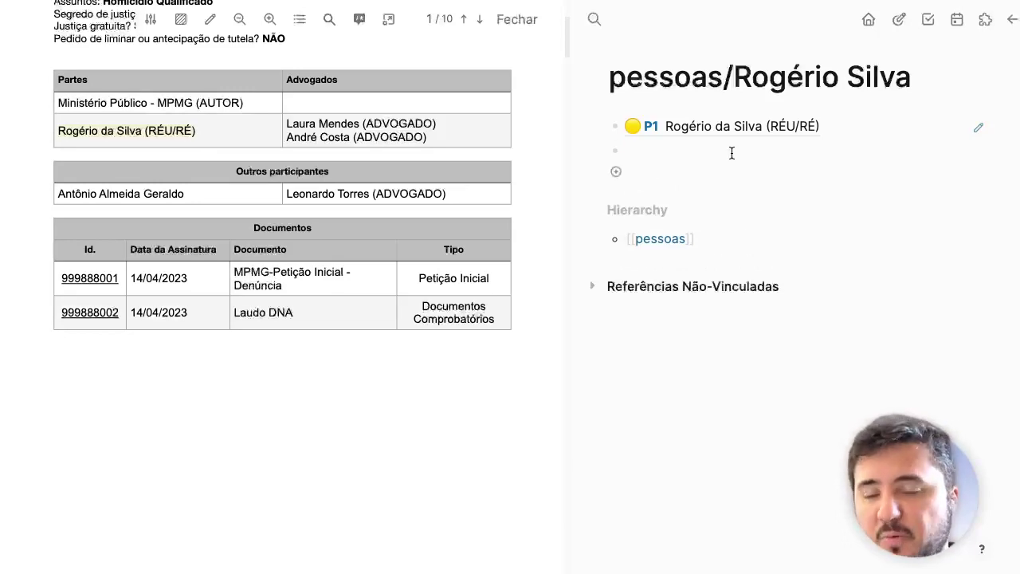
{"action": "key", "text": "Escape"}
{"action": "key", "text": "ctrl+k"}
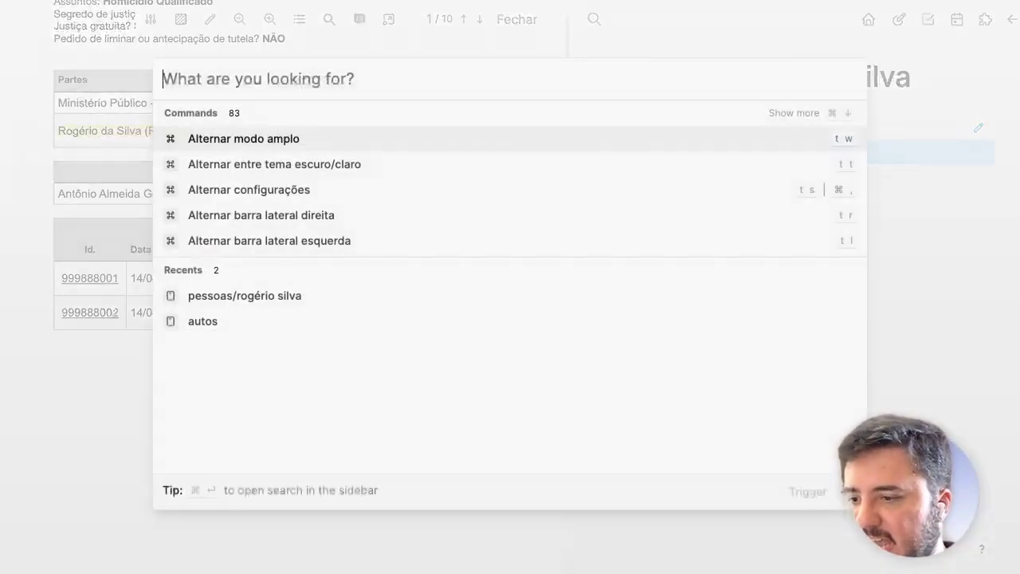
{"action": "key", "text": "Escape"}
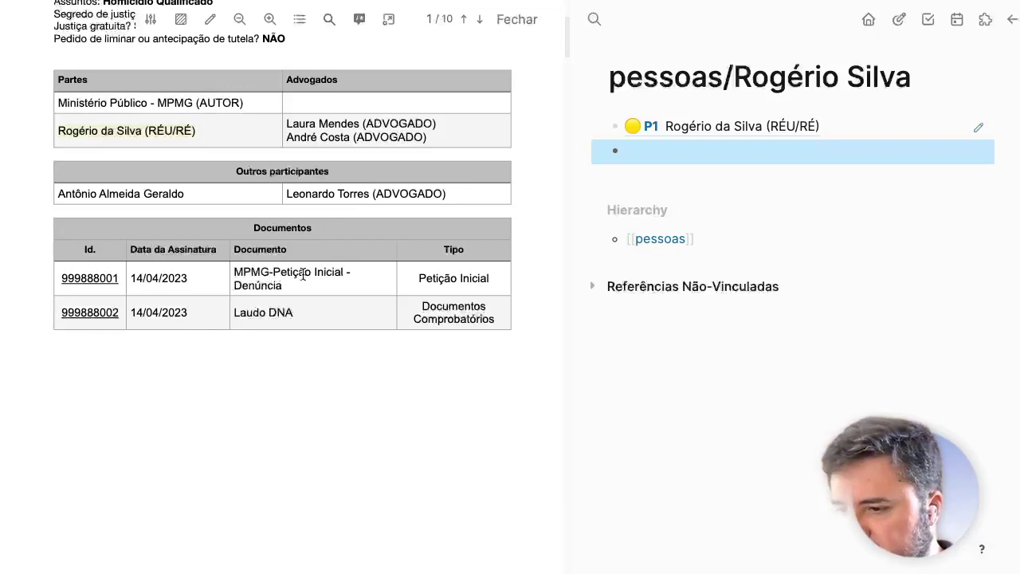
{"action": "key", "text": "ctrl+k"}
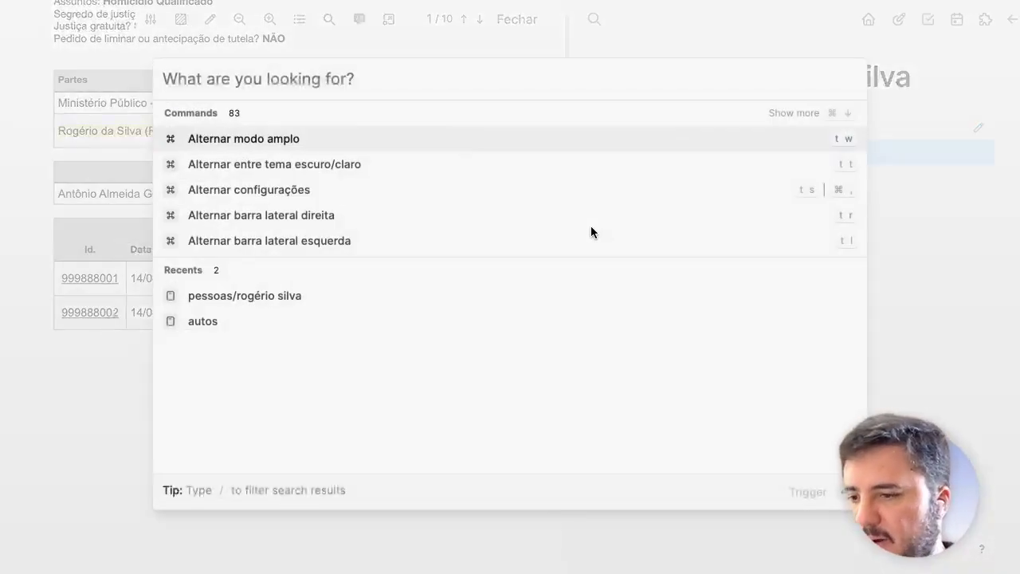
{"action": "type", "text": "Petic"}
{"action": "key", "text": "BackSpace"}
{"action": "type", "text": "ção Inicial"}
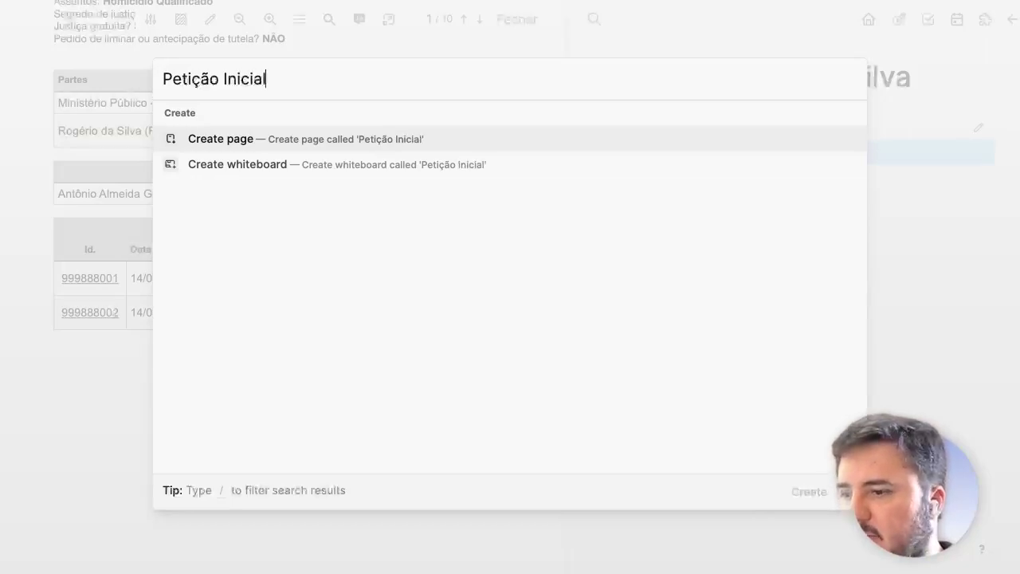
{"action": "key", "text": "Return"}
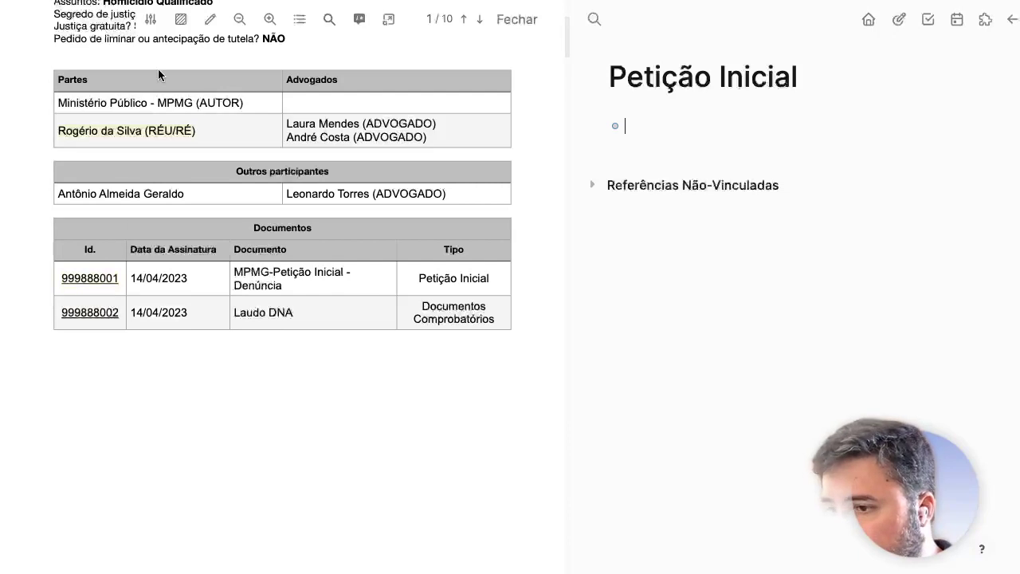
Step: Zoom the PDF in and add the property alias:: [[ID/999888001]] to the first bullet
{"action": "left_click", "coordinate": [268, 22]}
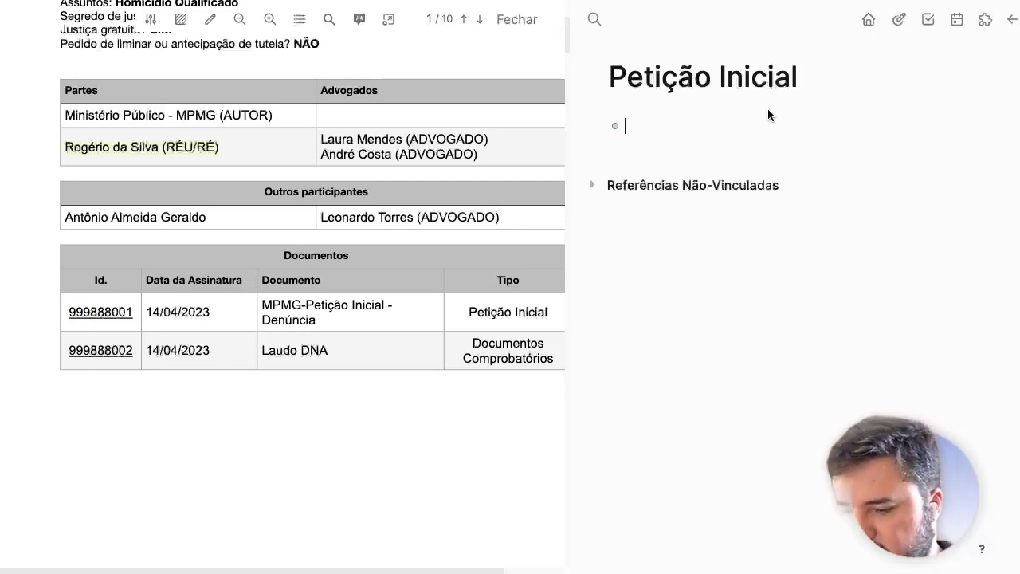
{"action": "type", "text": "::"}
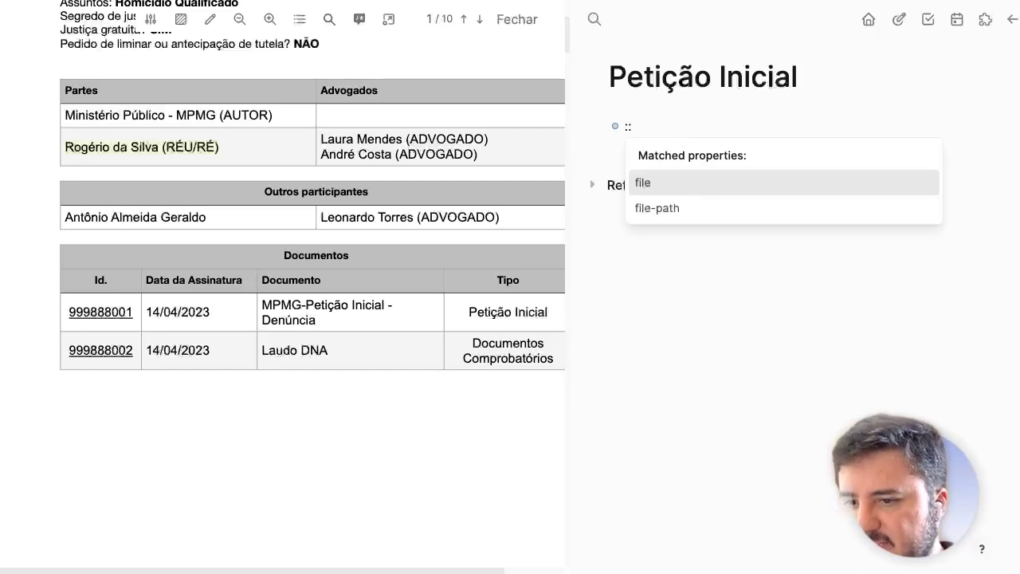
{"action": "type", "text": "ali"}
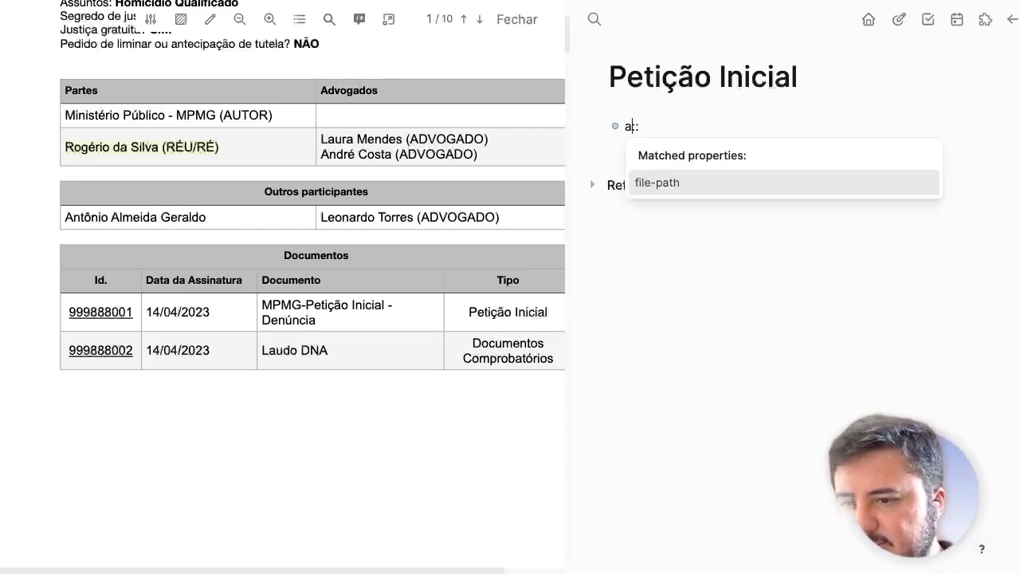
{"action": "type", "text": "as"}
{"action": "key", "text": "Return"}
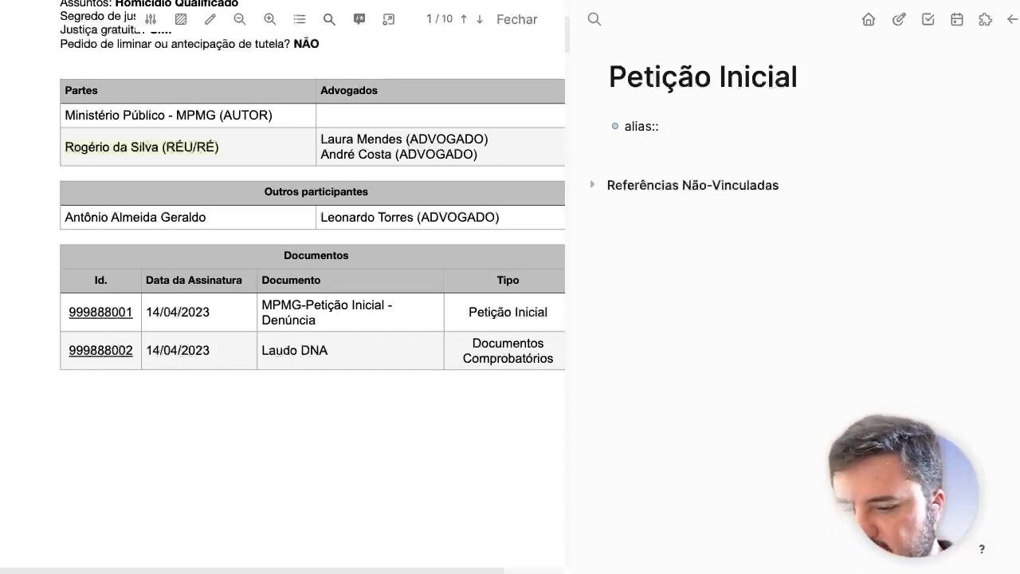
{"action": "type", "text": "[[ID/"}
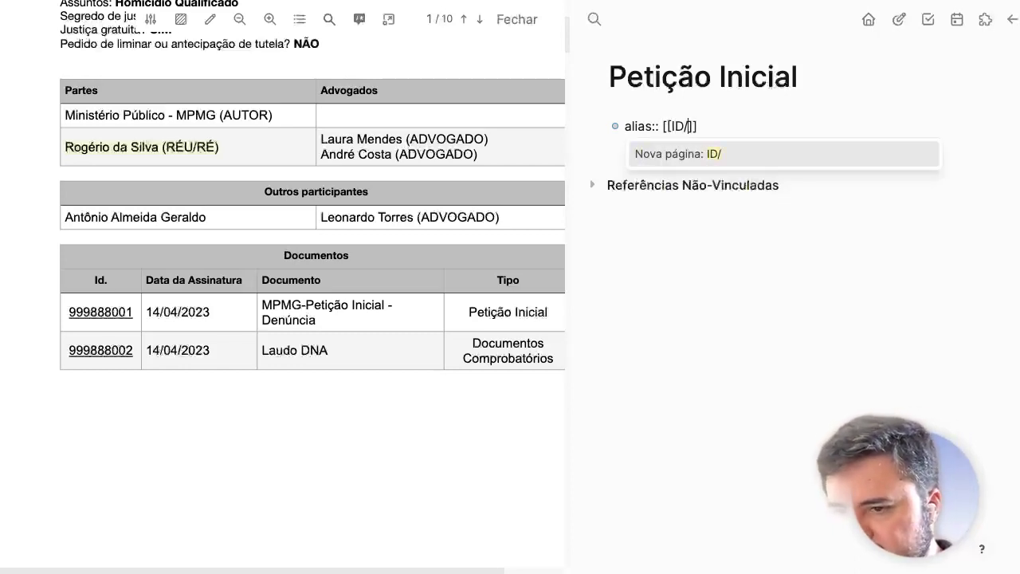
{"action": "type", "text": "9998"}
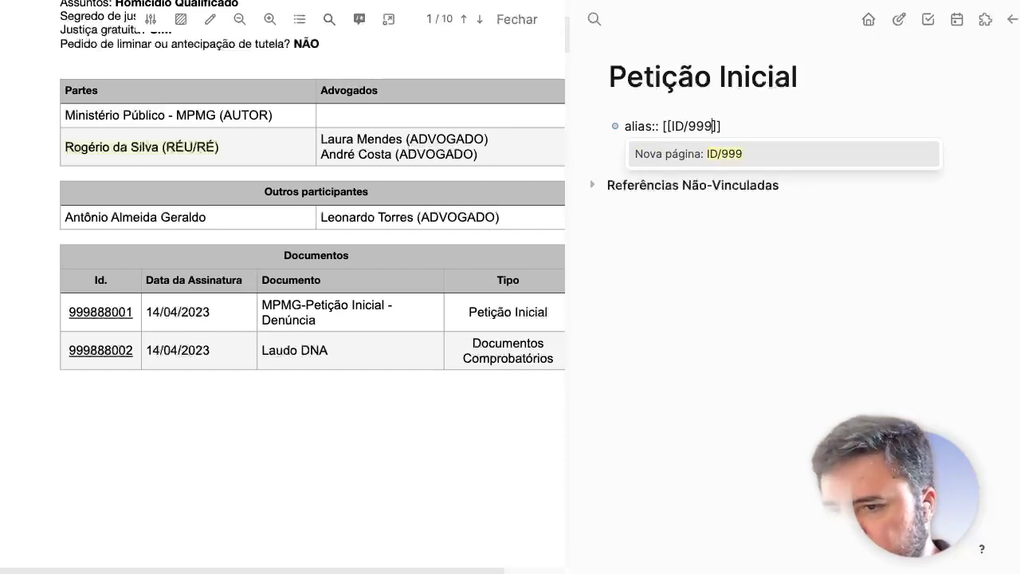
{"action": "type", "text": "88"}
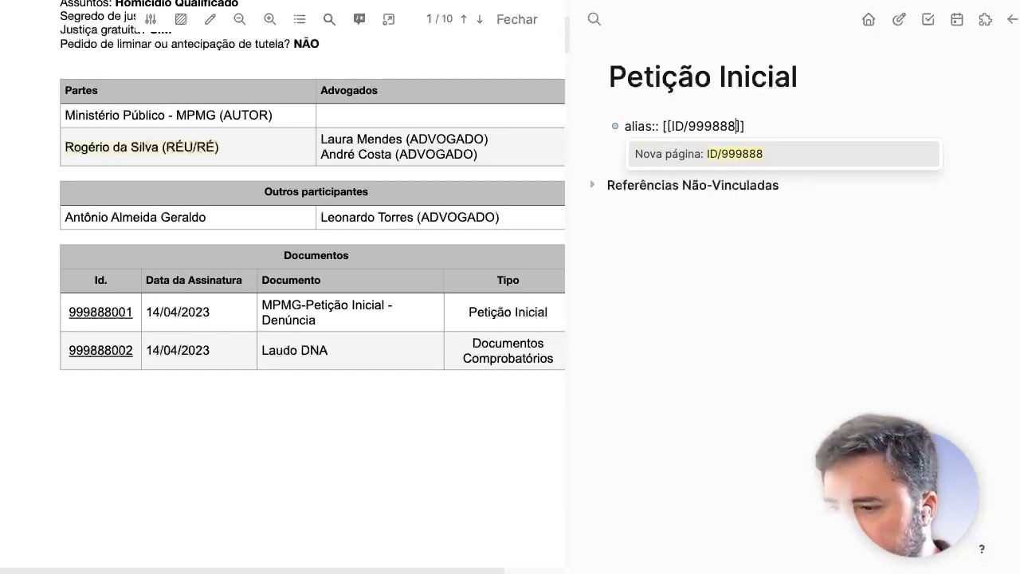
{"action": "type", "text": "001"}
{"action": "key", "text": "Escape"}
{"action": "key", "text": "Escape"}
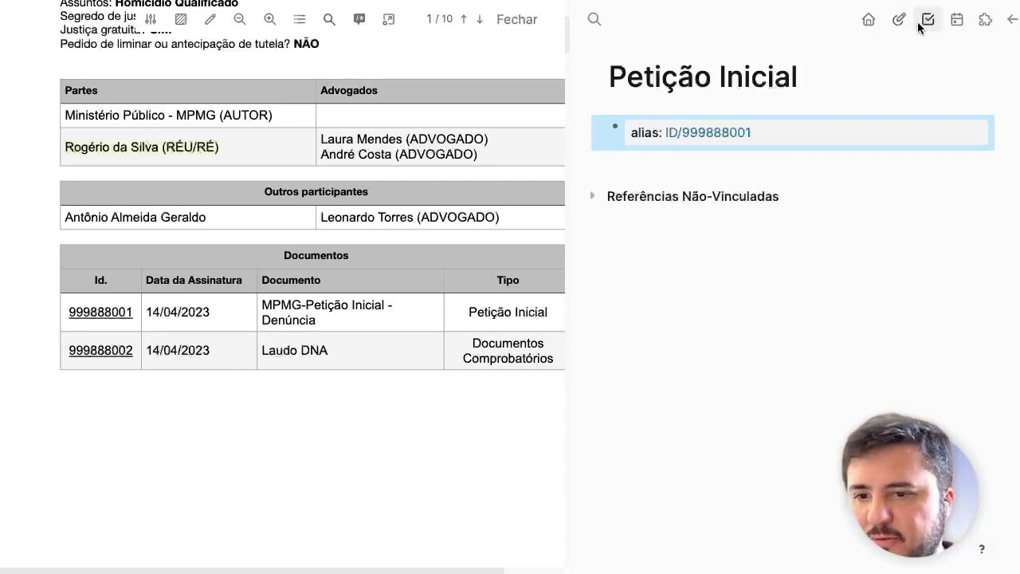
Step: On the Apr 14th, 2024 journal, write 'Foi anexado a [[Petição Inicial]]'
{"action": "left_click", "coordinate": [957, 24]}
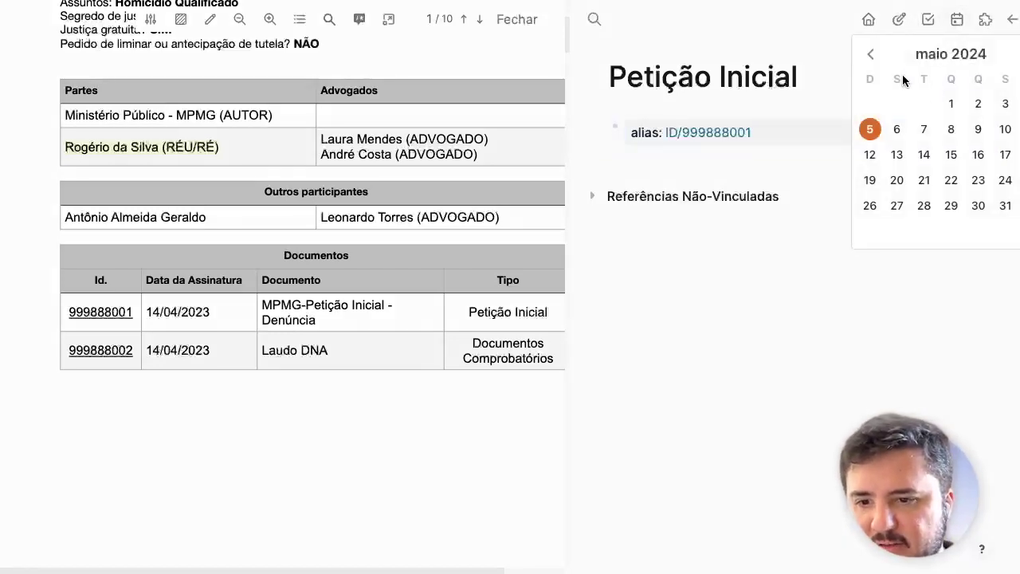
{"action": "left_click", "coordinate": [869, 57]}
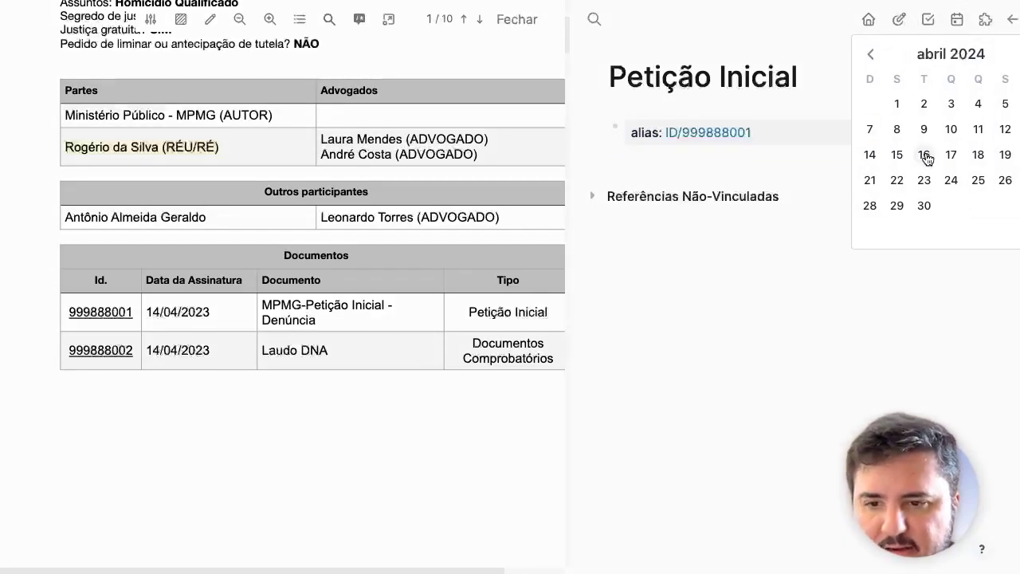
{"action": "left_click", "coordinate": [870, 155]}
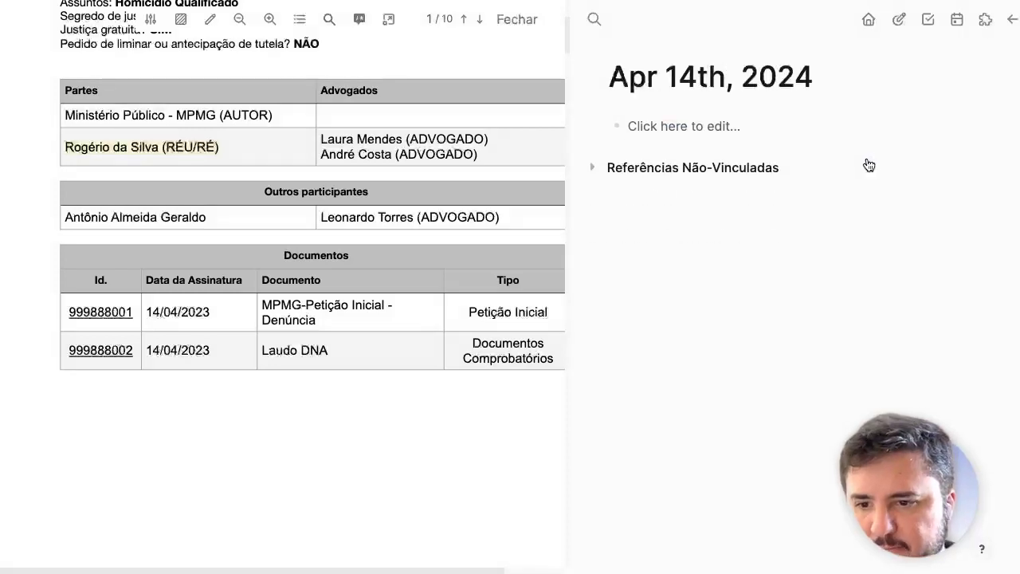
{"action": "left_click", "coordinate": [723, 121]}
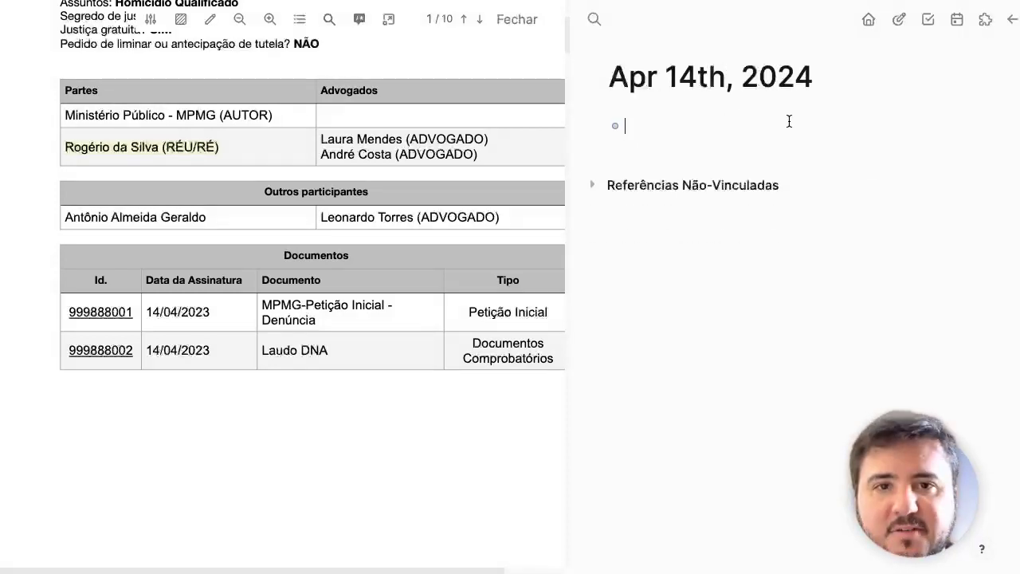
{"action": "type", "text": "Foi"}
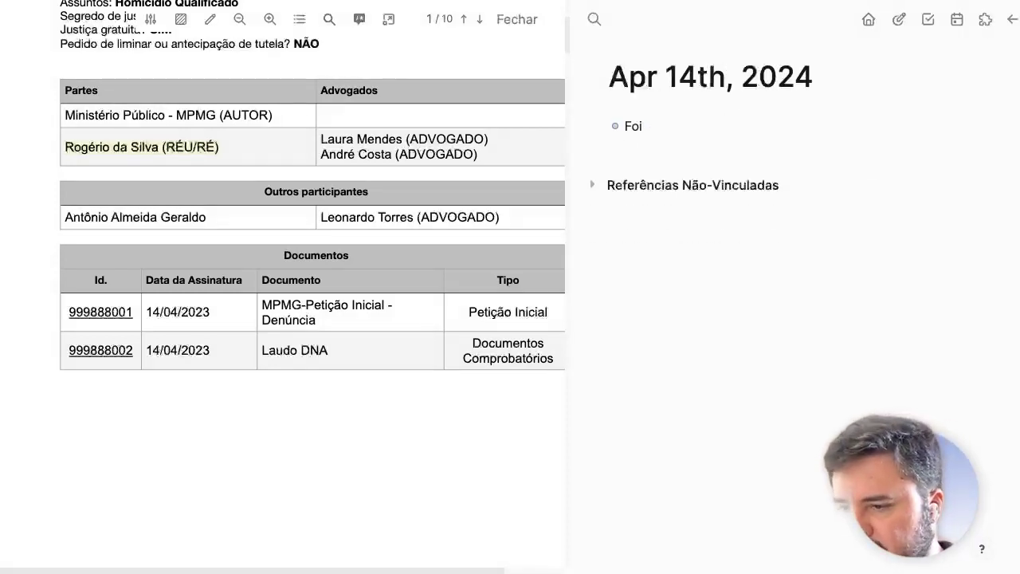
{"action": "type", "text": " anexado"}
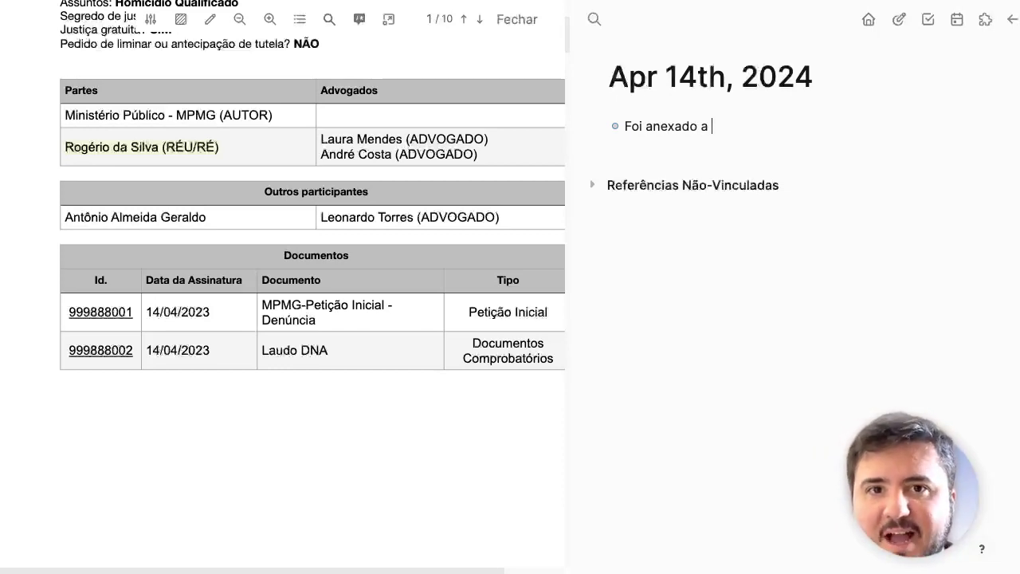
{"action": "type", "text": "a "}
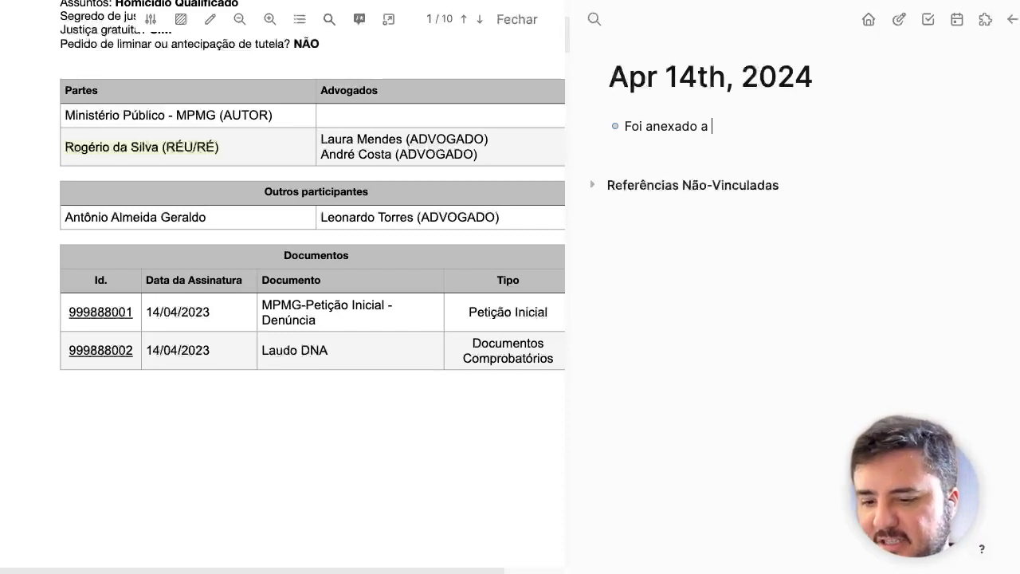
{"action": "type", "text": "[["}
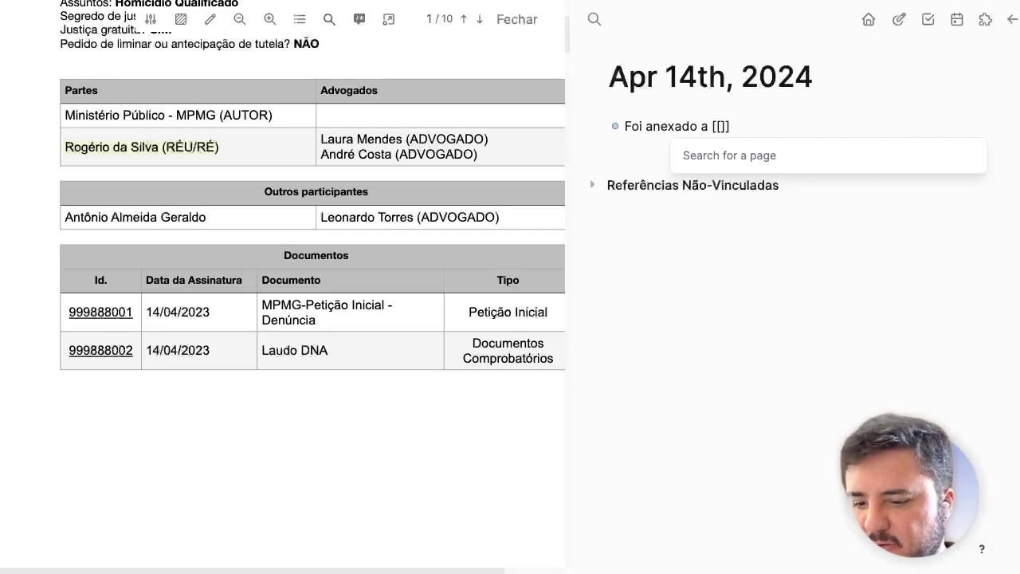
{"action": "type", "text": "Peti"}
{"action": "key", "text": "Return"}
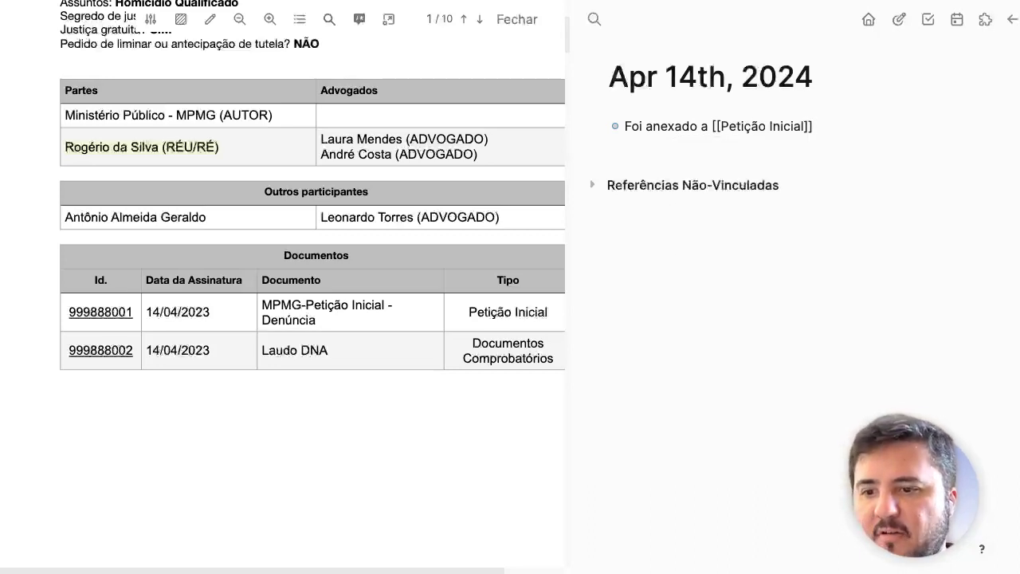
{"action": "key", "text": "Escape"}
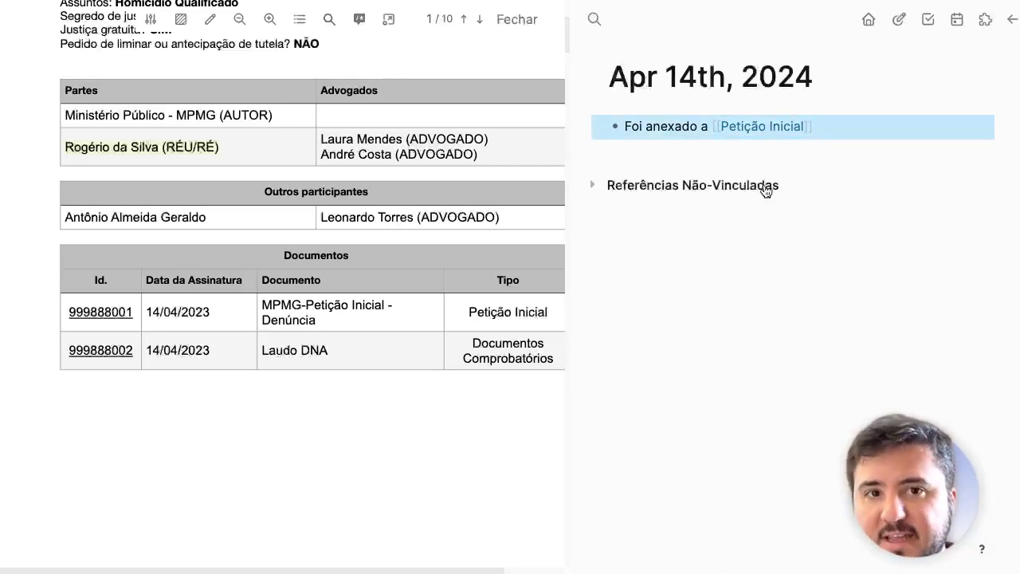
Step: Extend the note with 'sob o ID [[ID/999888001]]'
{"action": "mouse_move", "coordinate": [758, 134]}
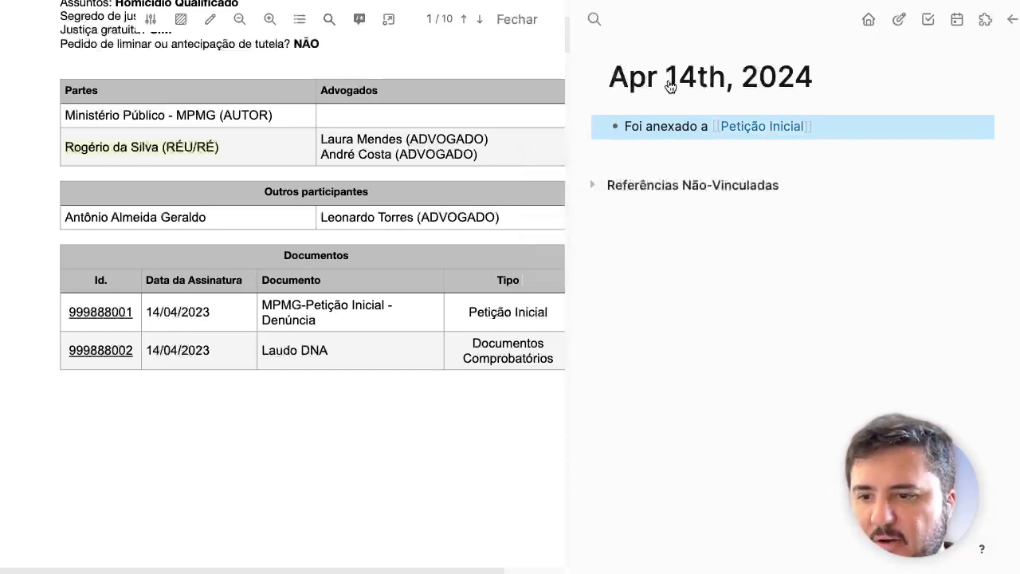
{"action": "left_click", "coordinate": [844, 132]}
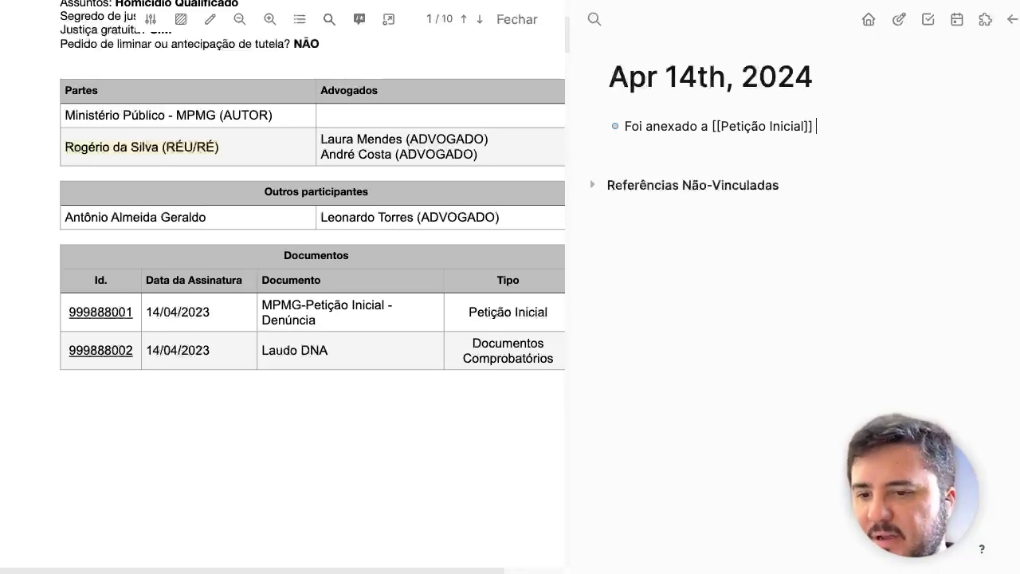
{"action": "type", "text": "sob o"}
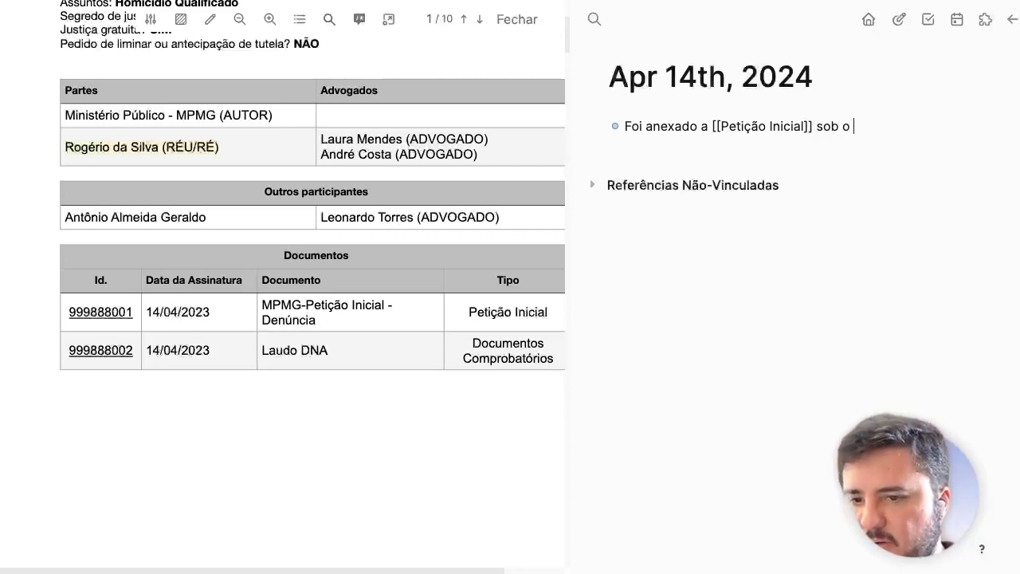
{"action": "type", "text": " ID [[Id/"}
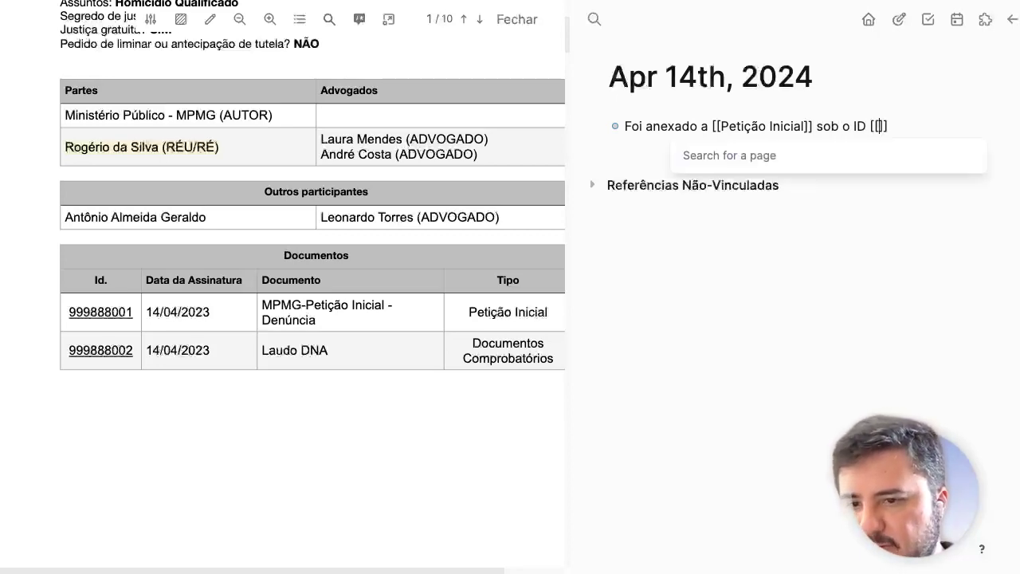
{"action": "key", "text": "Return"}
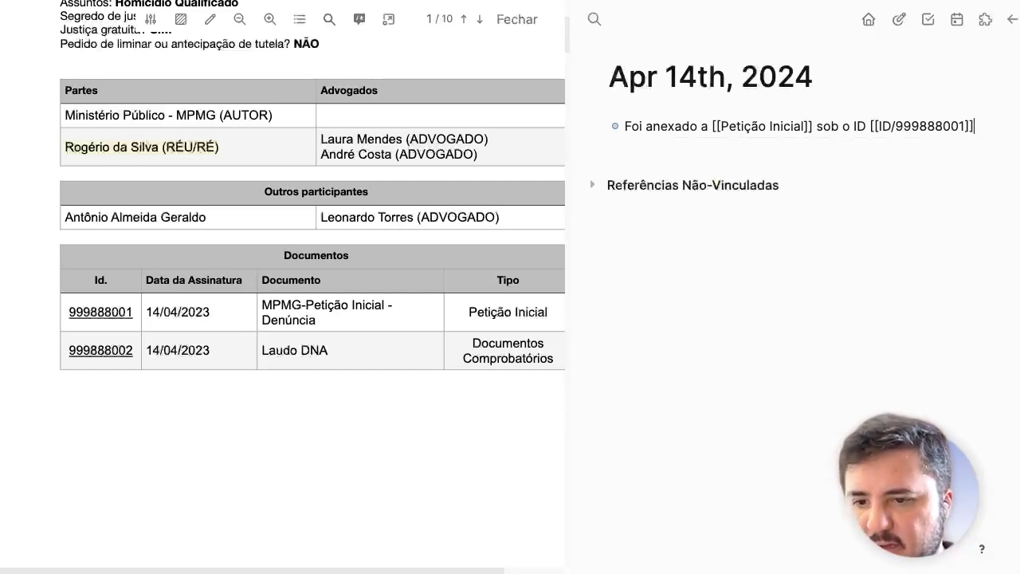
{"action": "key", "text": "Escape"}
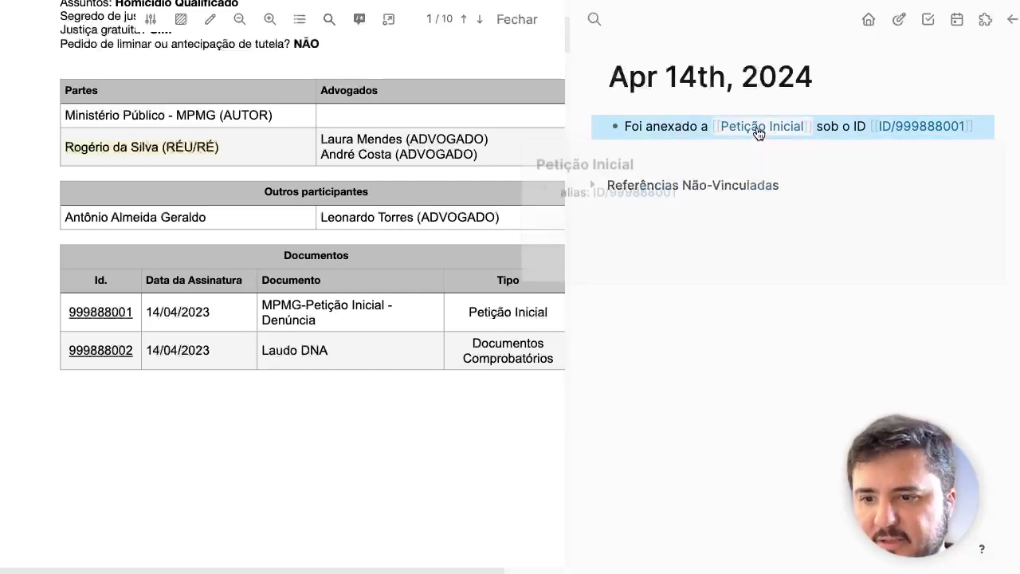
Step: Follow the Petição Inicial link, go back, then follow the ID/999888001 link to the same page
{"action": "left_click", "coordinate": [761, 132]}
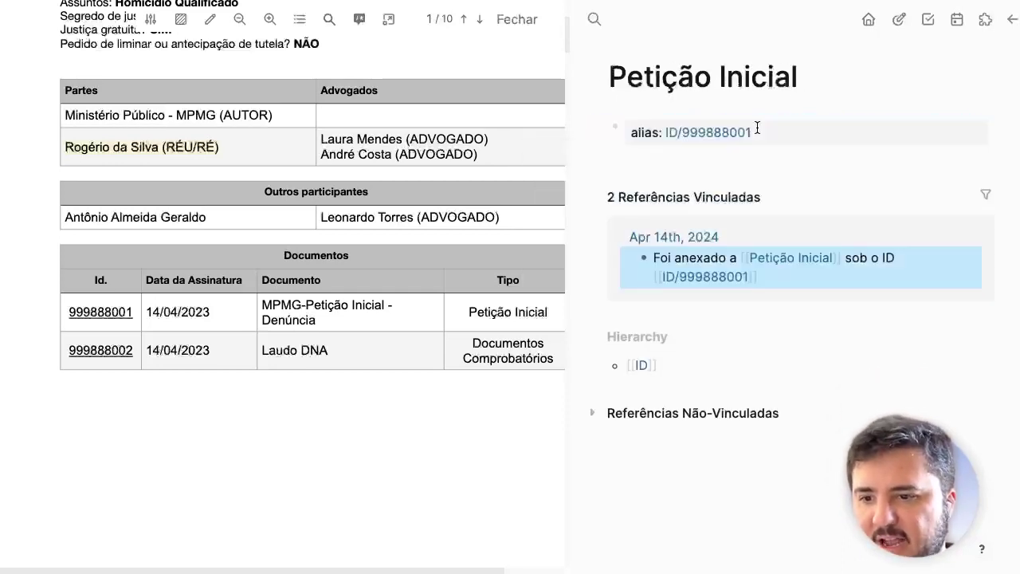
{"action": "left_click", "coordinate": [1011, 24]}
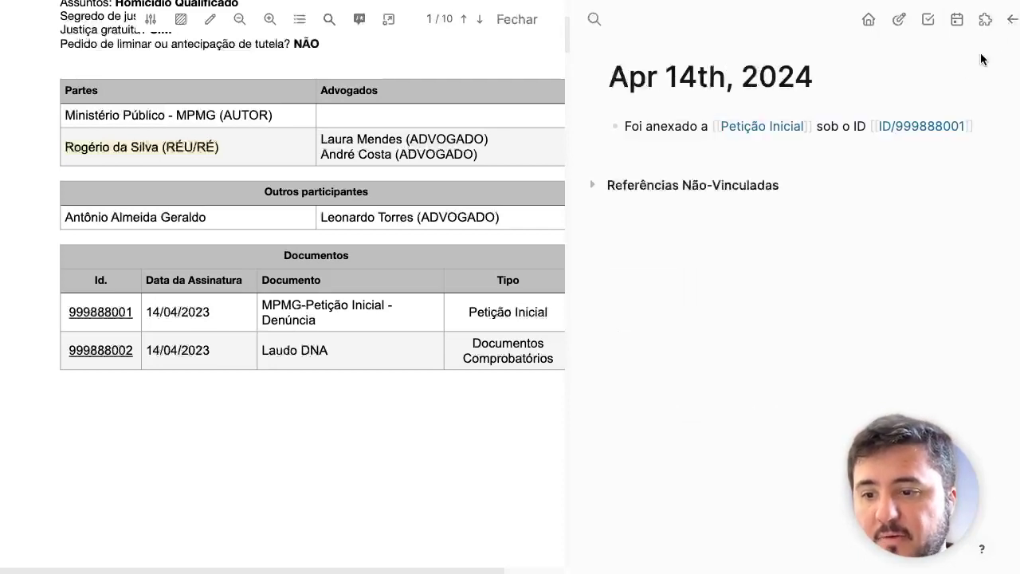
{"action": "left_click", "coordinate": [913, 130]}
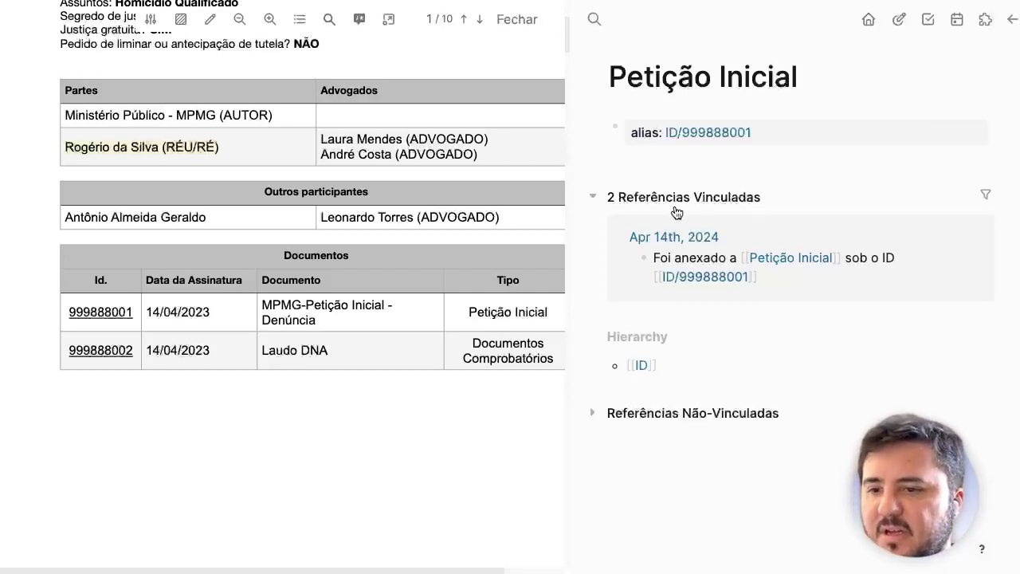
Step: Scroll the PDF to page 2, the MPMG denúncia, and zoom out one step
{"action": "scroll", "coordinate": [307, 280], "scroll_direction": "down", "scroll_amount": 1}
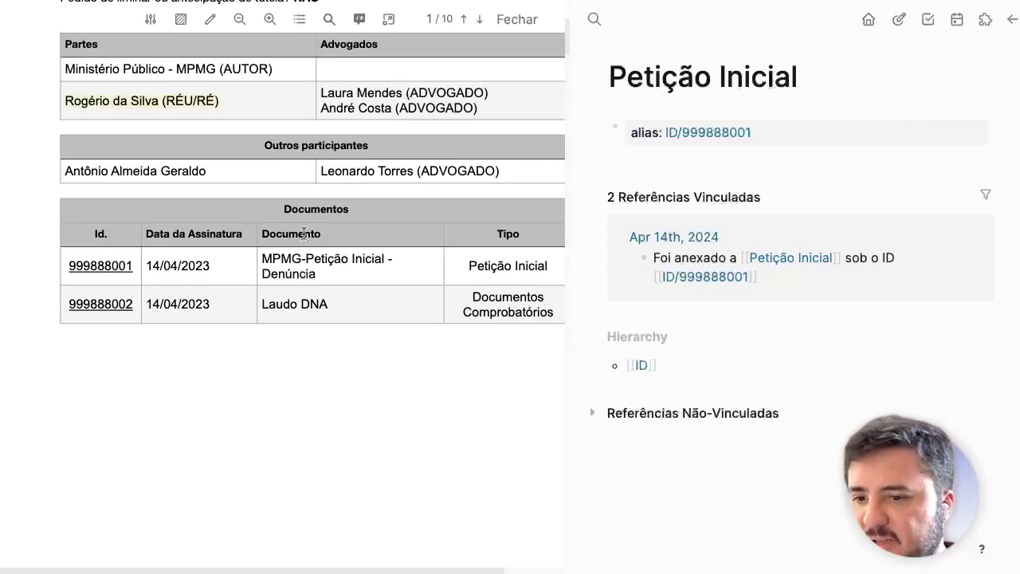
{"action": "scroll", "coordinate": [258, 304], "scroll_direction": "down", "scroll_amount": 5}
{"action": "scroll", "coordinate": [257, 302], "scroll_direction": "down", "scroll_amount": 7}
{"action": "scroll", "coordinate": [256, 303], "scroll_direction": "right", "scroll_amount": 1}
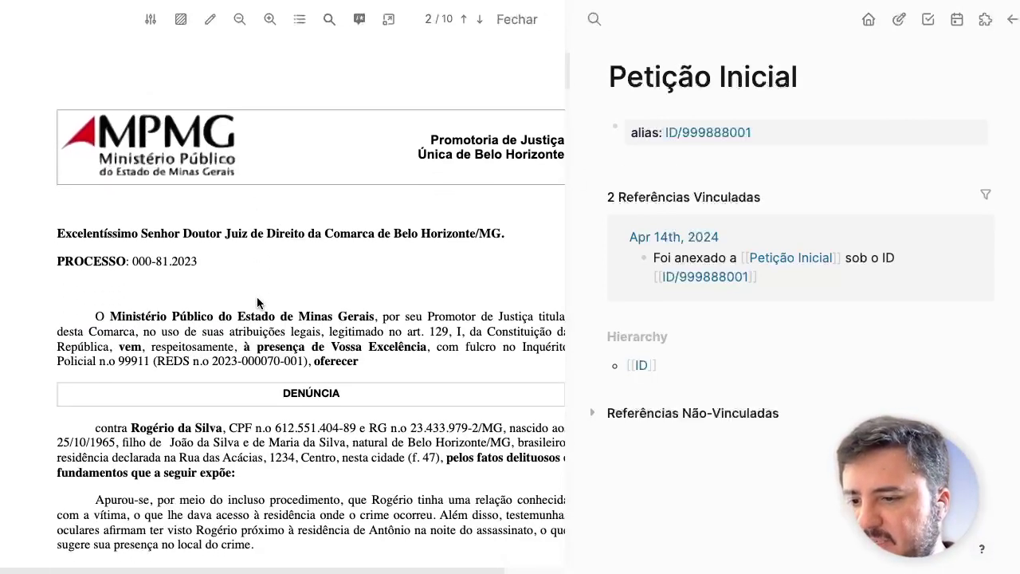
{"action": "left_click", "coordinate": [239, 19]}
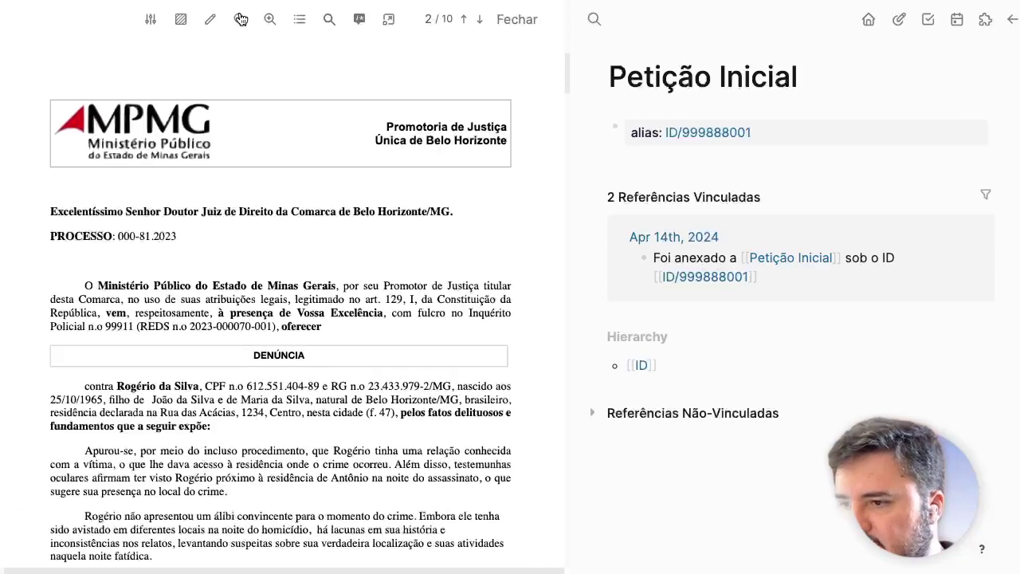
{"action": "scroll", "coordinate": [237, 194], "scroll_direction": "down", "scroll_amount": 3}
{"action": "scroll", "coordinate": [237, 195], "scroll_direction": "up", "scroll_amount": 2}
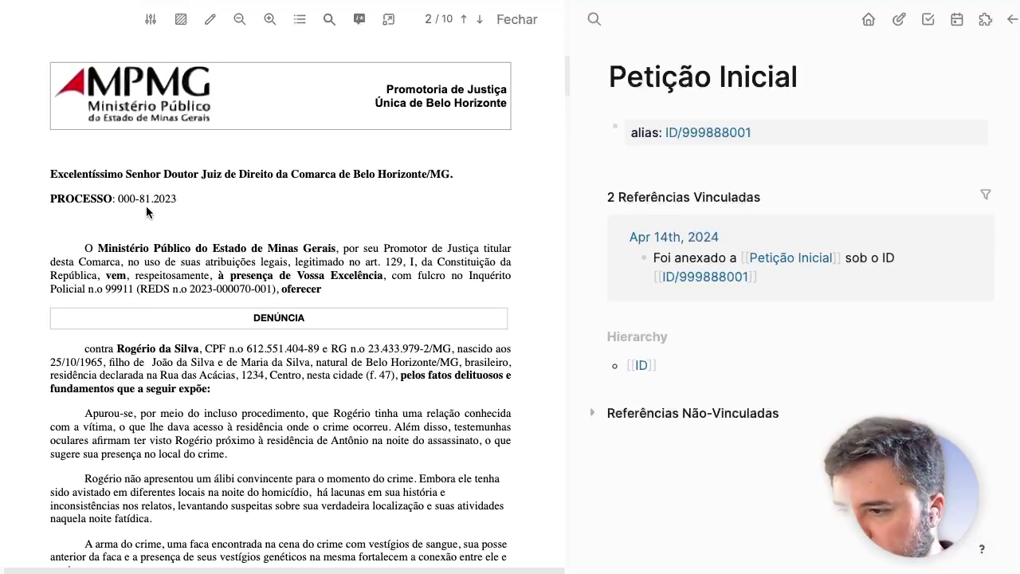
{"action": "scroll", "coordinate": [113, 208], "scroll_direction": "down", "scroll_amount": 3}
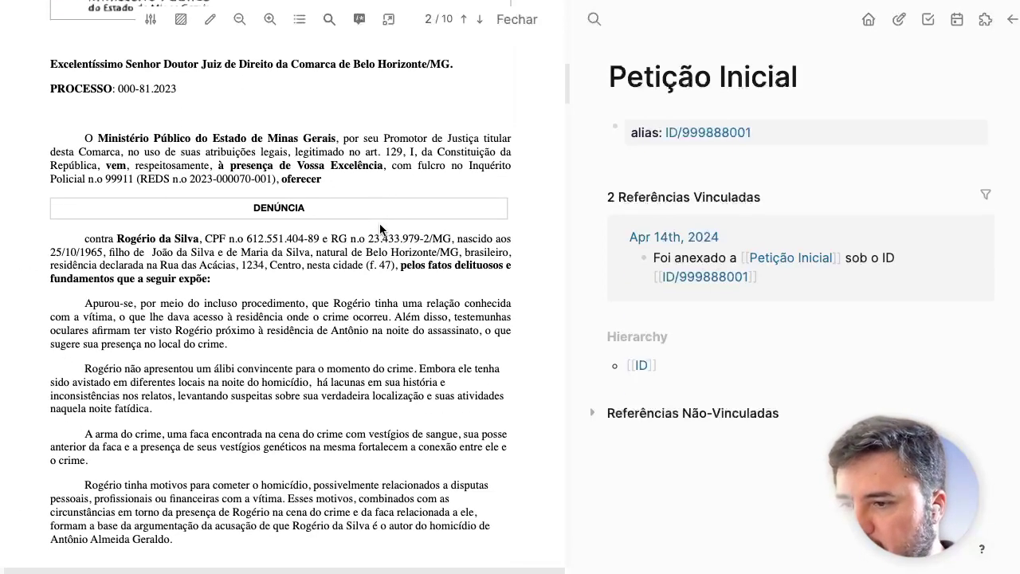
Step: Highlight the DENÚNCIA heading in yellow and paste its reference as a block on Petição Inicial
{"action": "double_click", "coordinate": [282, 205]}
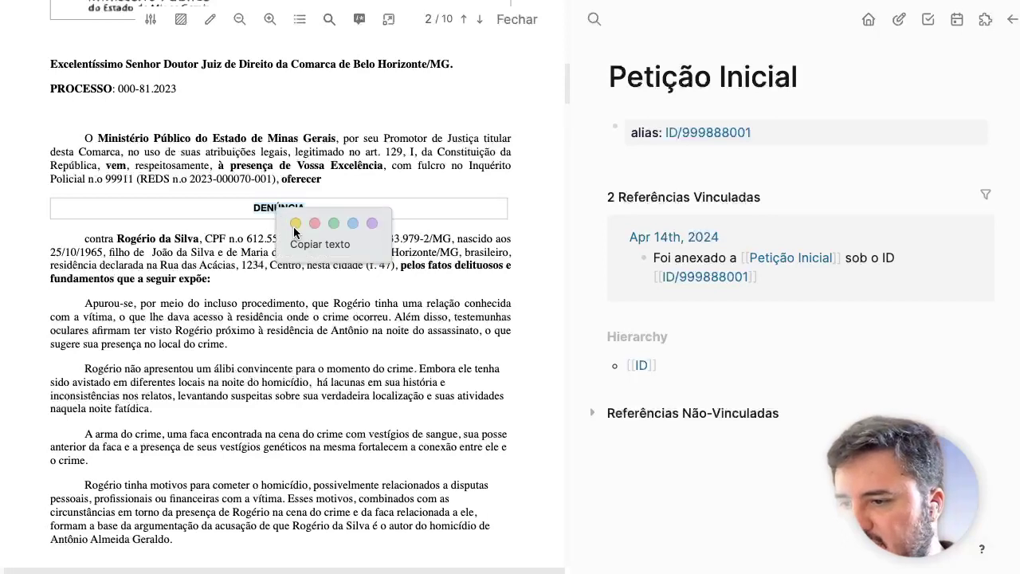
{"action": "left_click", "coordinate": [294, 224]}
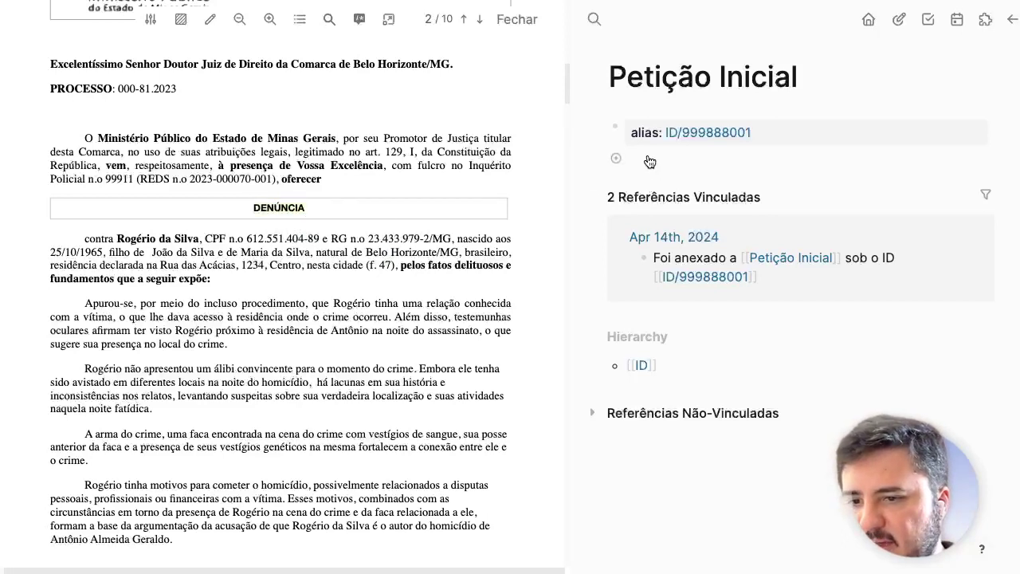
{"action": "left_click", "coordinate": [755, 160]}
{"action": "type", "text": "((66378b67-eaa2-42dc-a234-ad9dc250ba88))"}
{"action": "key", "text": "Return"}
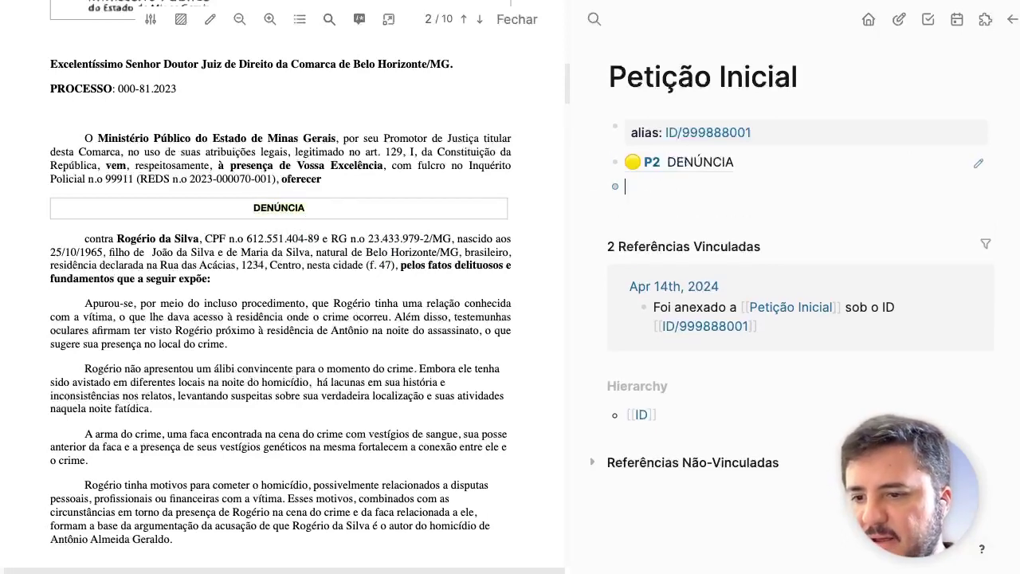
Step: Highlight "tinha uma relação conhecida com a vítima" in yellow and add its reference block
{"action": "scroll", "coordinate": [170, 221], "scroll_direction": "down", "scroll_amount": 2}
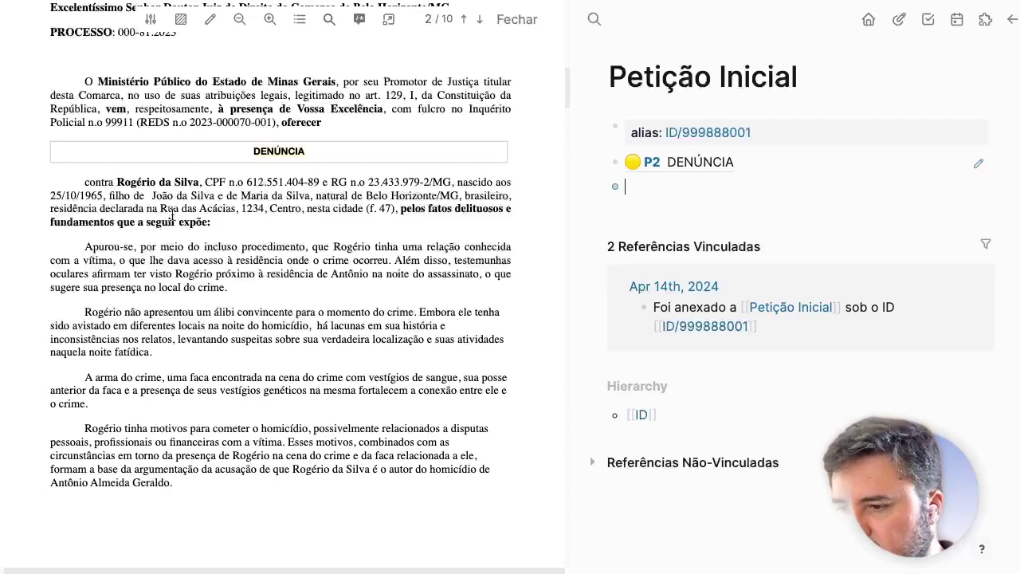
{"action": "scroll", "coordinate": [178, 256], "scroll_direction": "down", "scroll_amount": 1}
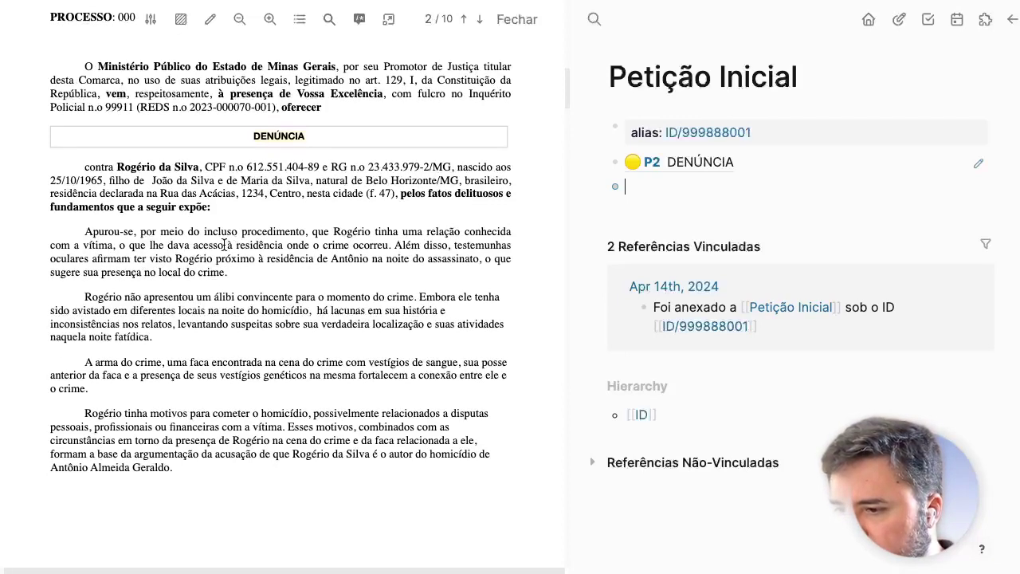
{"action": "scroll", "coordinate": [368, 253], "scroll_direction": "down", "scroll_amount": 2}
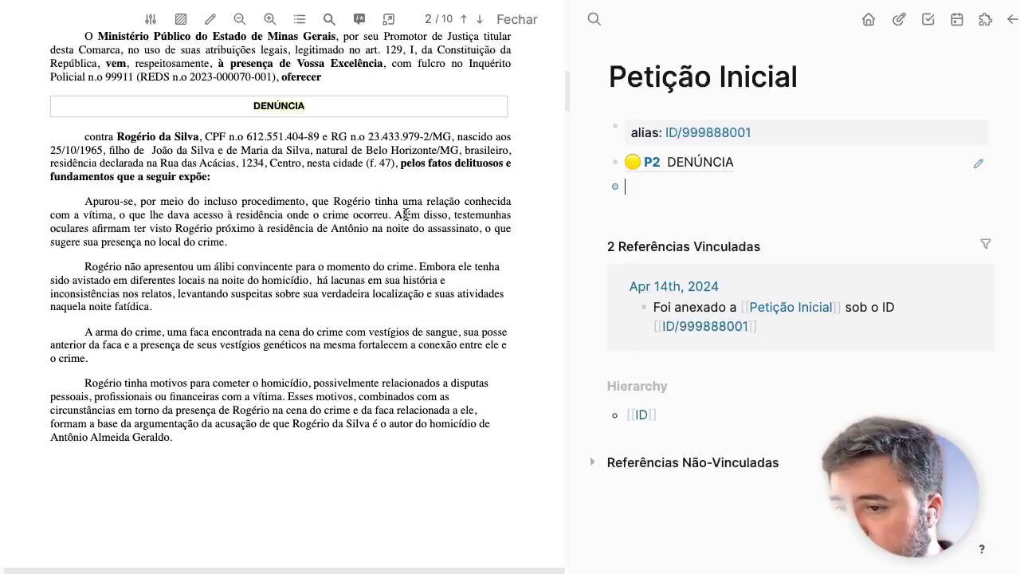
{"action": "left_click_drag", "start_coordinate": [374, 199], "coordinate": [115, 214]}
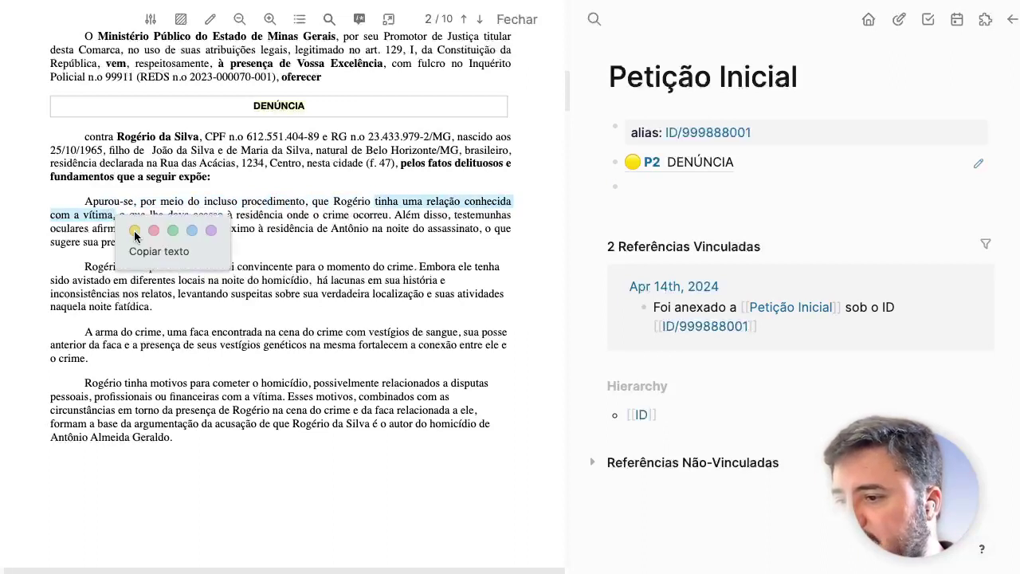
{"action": "left_click", "coordinate": [134, 228]}
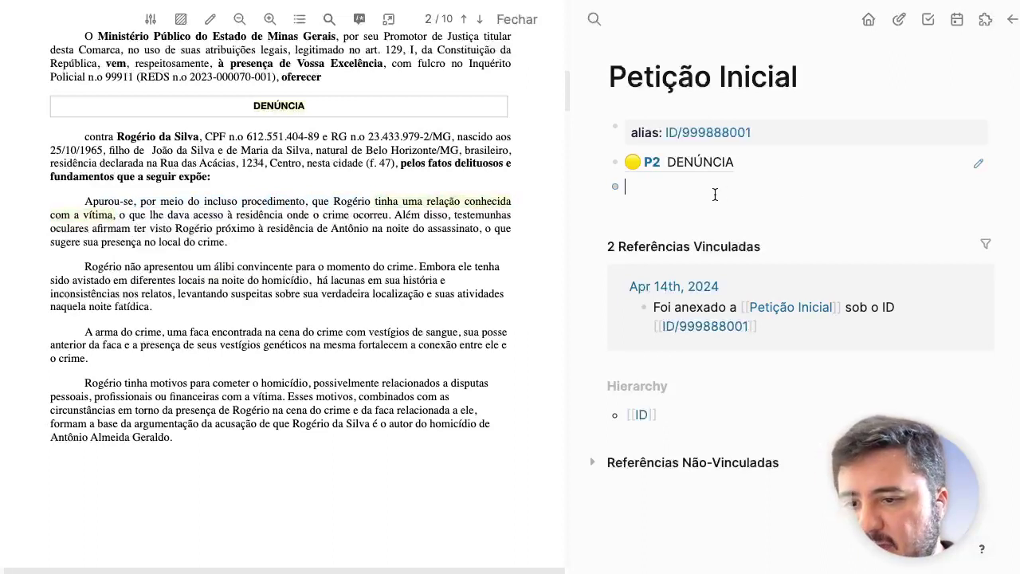
{"action": "type", "text": "((6837fb7d-30b8-49b1-bbcb-16185e140a8e))"}
{"action": "key", "text": "Return"}
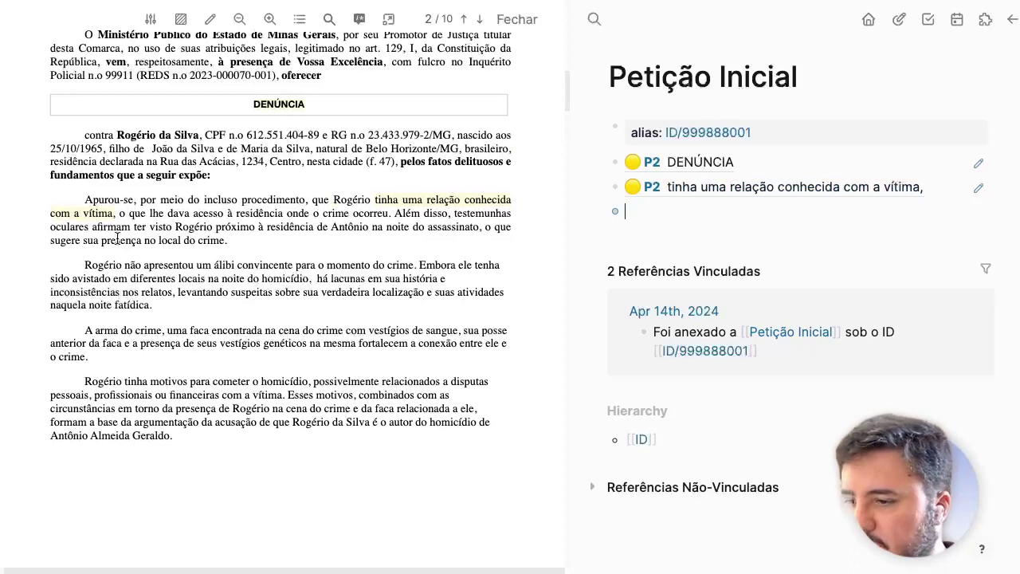
Step: Highlight "lhe dava acesso à residência" in yellow, add its reference, and indent a new bullet beneath
{"action": "scroll", "coordinate": [117, 239], "scroll_direction": "down", "scroll_amount": 1}
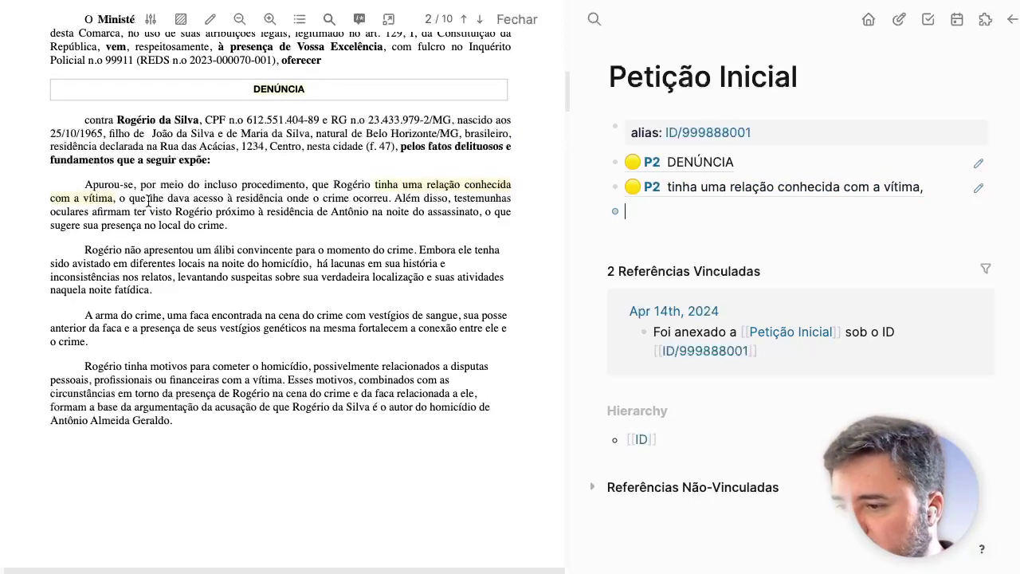
{"action": "left_click_drag", "start_coordinate": [148, 201], "coordinate": [283, 201]}
{"action": "left_click", "coordinate": [309, 219]}
{"action": "left_click", "coordinate": [645, 215]}
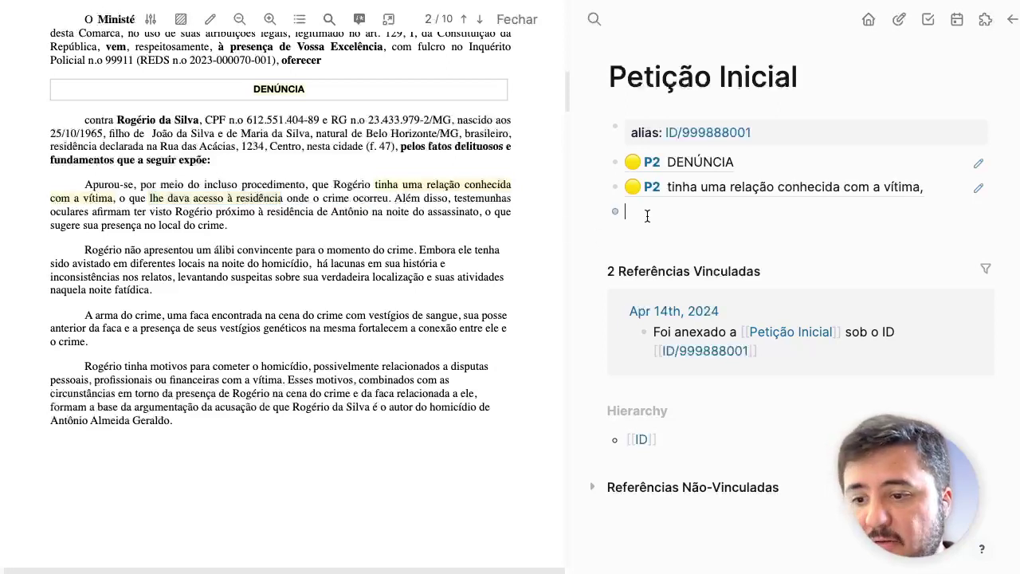
{"action": "key", "text": "ctrl+v"}
{"action": "key", "text": "Return"}
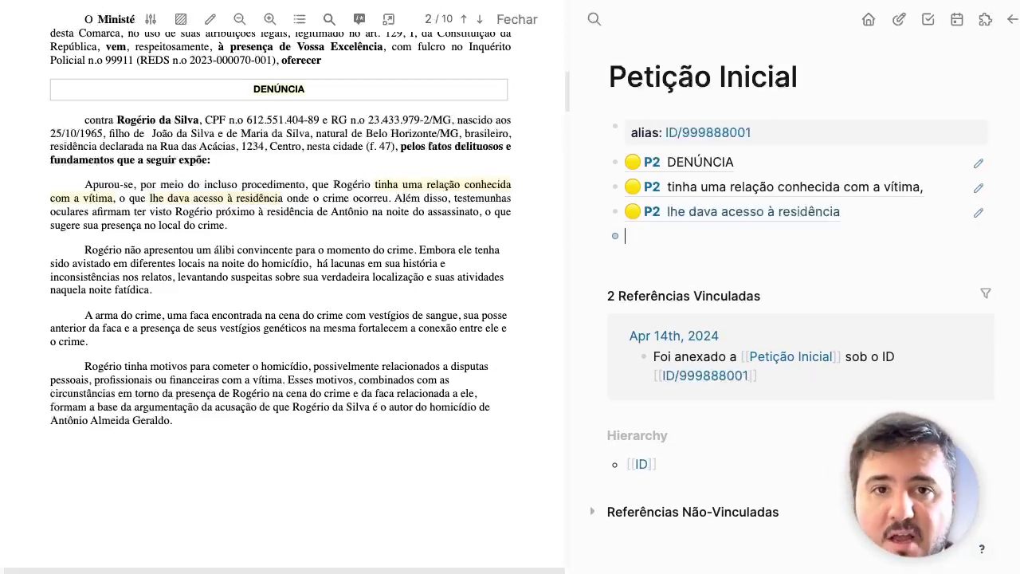
{"action": "key", "text": "Tab"}
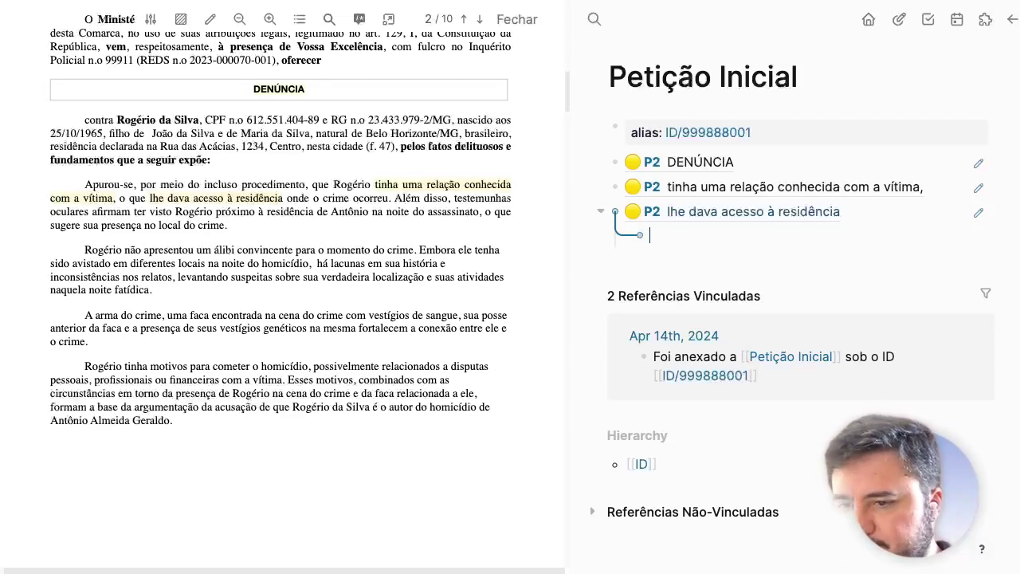
Step: Write the nested note "Como se dava esse acesso?" under the access excerpt
{"action": "type", "text": "Como se da"}
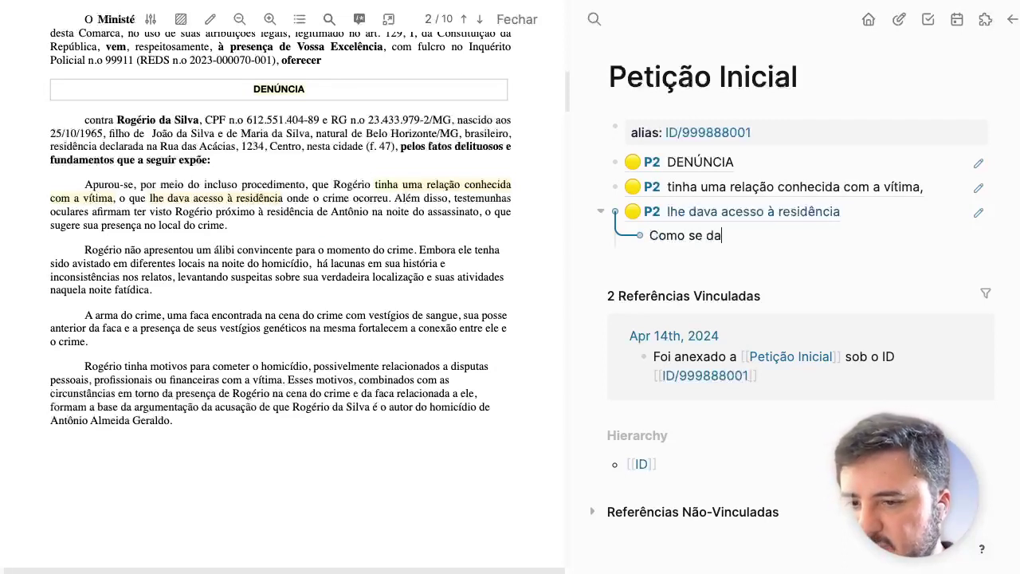
{"action": "type", "text": "va esse acesso"}
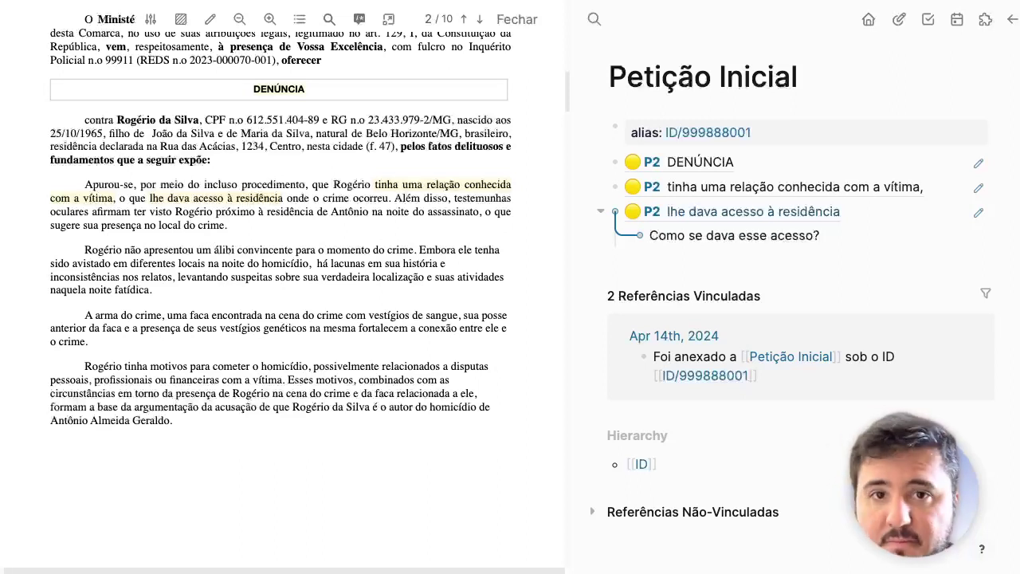
{"action": "type", "text": "?"}
{"action": "key", "text": "Escape"}
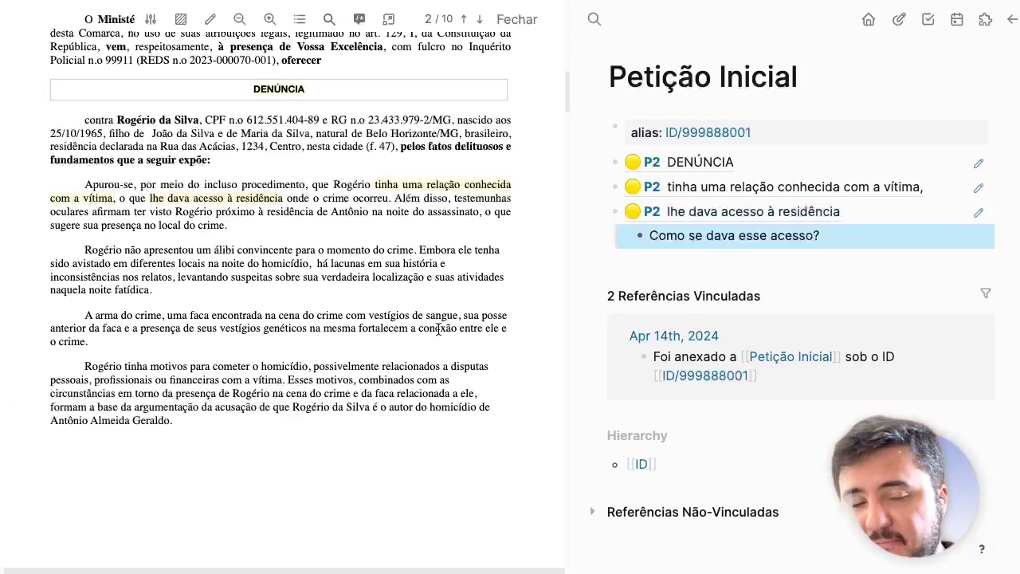
{"action": "scroll", "coordinate": [310, 309], "scroll_direction": "down", "scroll_amount": 2}
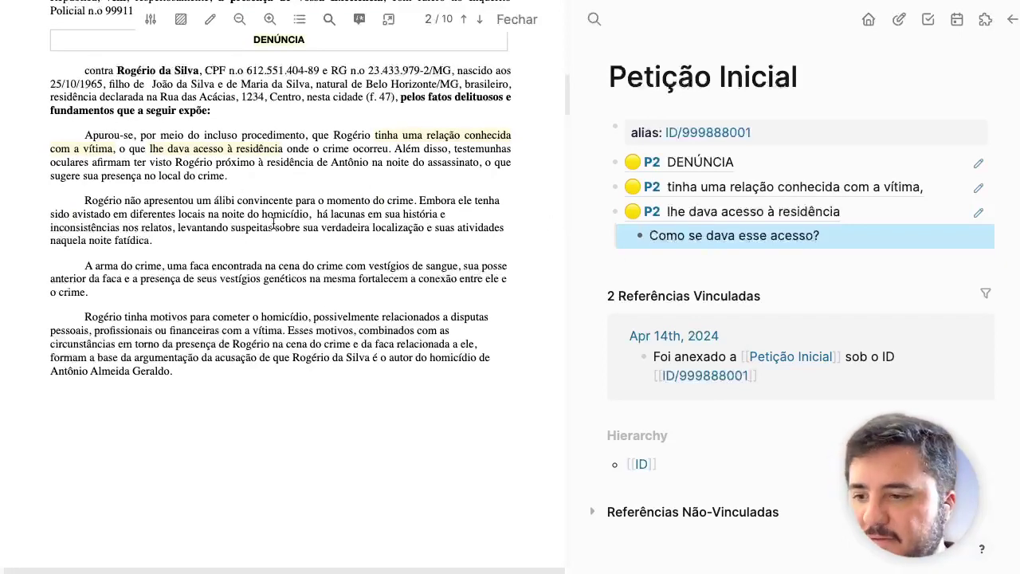
{"action": "scroll", "coordinate": [273, 225], "scroll_direction": "down", "scroll_amount": 1}
Step: Close the PDF viewer and reopen the denúncia PDF beside the page
{"action": "left_click", "coordinate": [515, 21]}
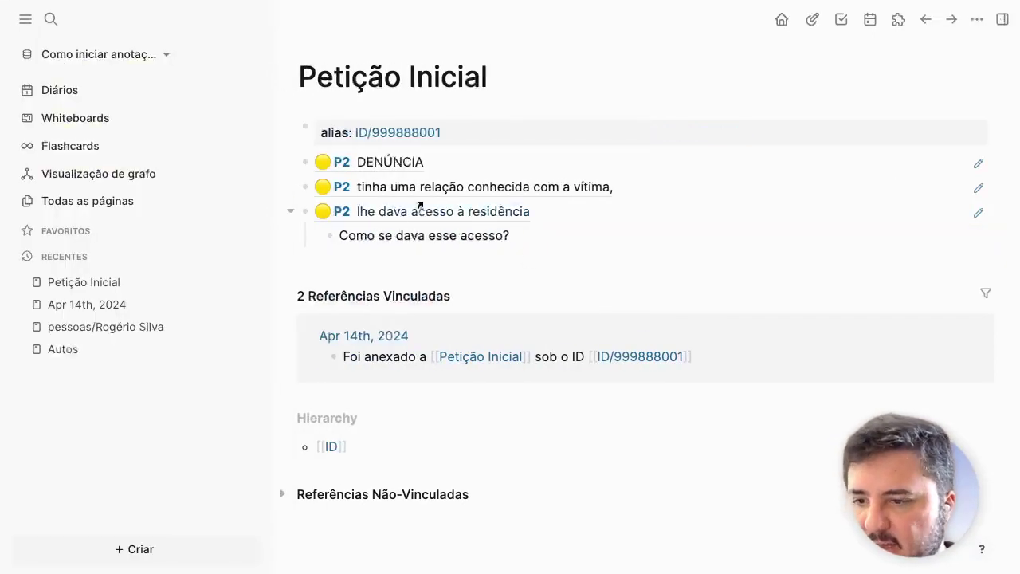
{"action": "left_click", "coordinate": [417, 211]}
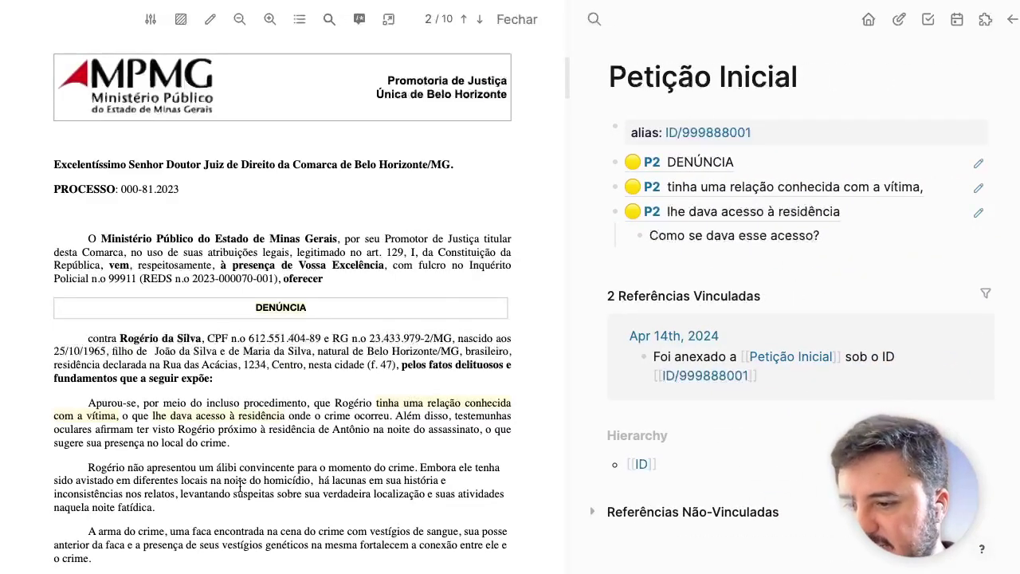
{"action": "scroll", "coordinate": [316, 412], "scroll_direction": "down", "scroll_amount": 3}
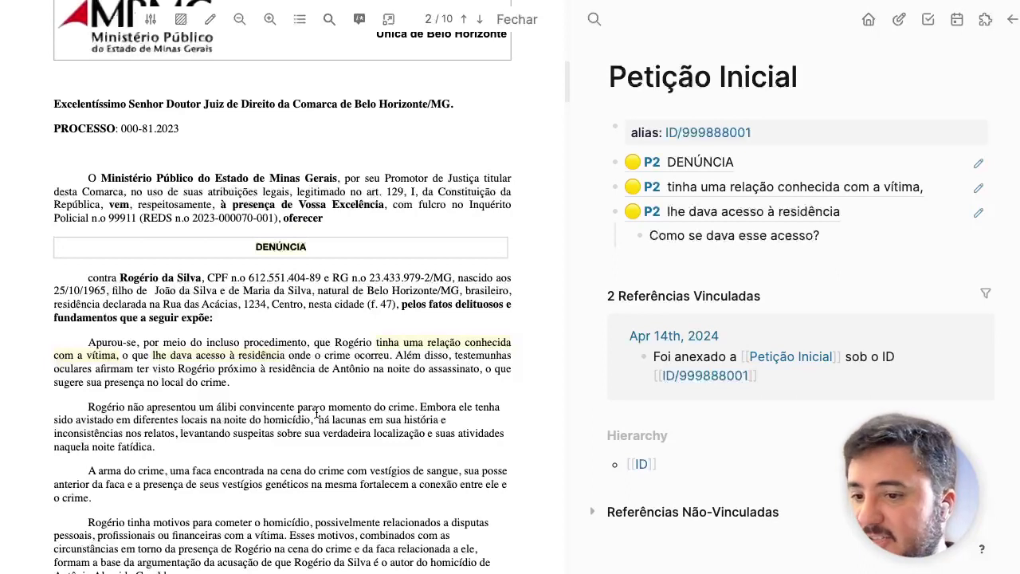
Step: Go to Journals and preview the ID/999888001 link in the Apr 14th, 2024 entry
{"action": "left_click", "coordinate": [869, 19]}
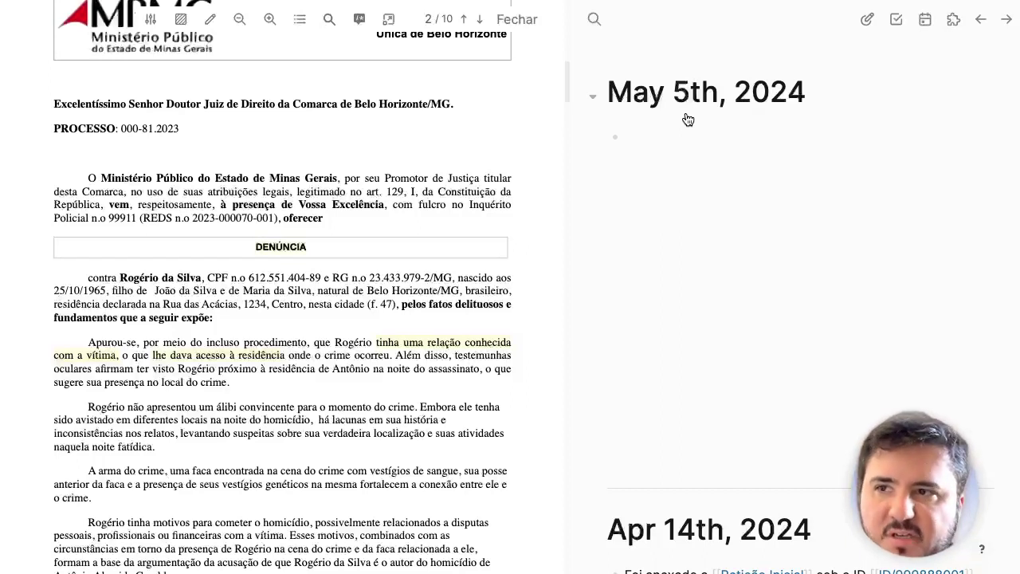
{"action": "scroll", "coordinate": [687, 115], "scroll_direction": "down", "scroll_amount": 3}
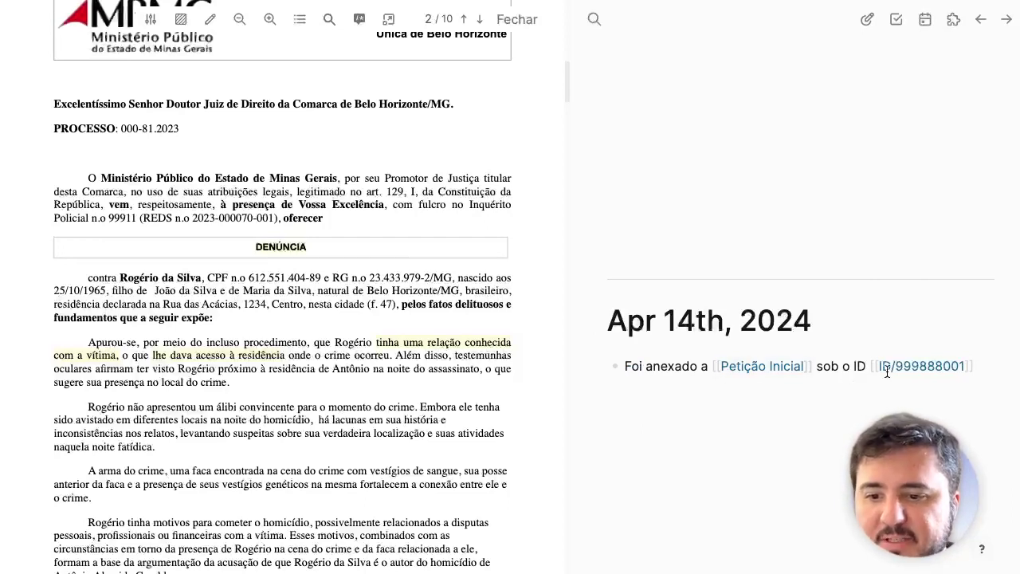
{"action": "mouse_move", "coordinate": [945, 375]}
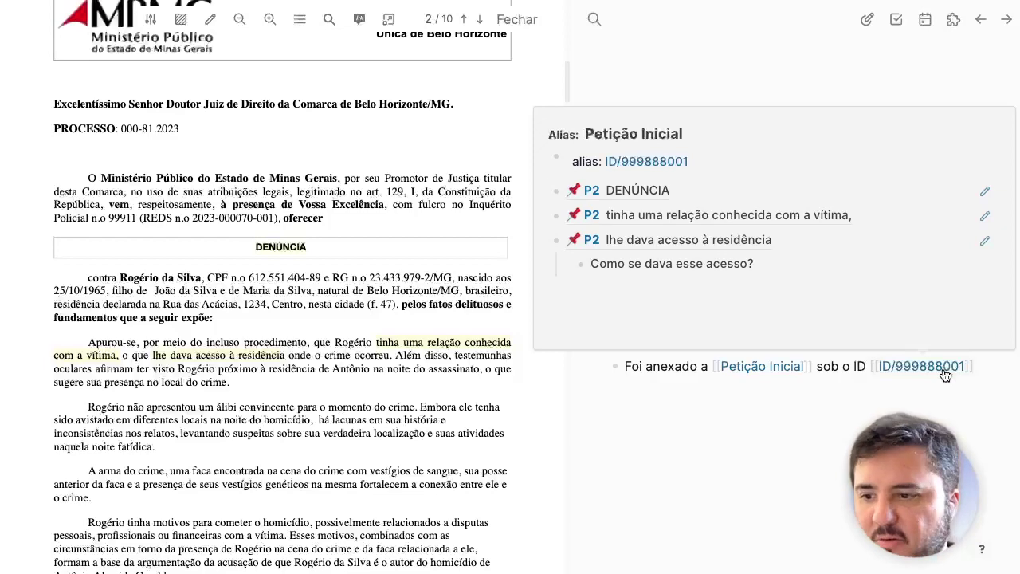
{"action": "scroll", "coordinate": [377, 302], "scroll_direction": "down", "scroll_amount": 5}
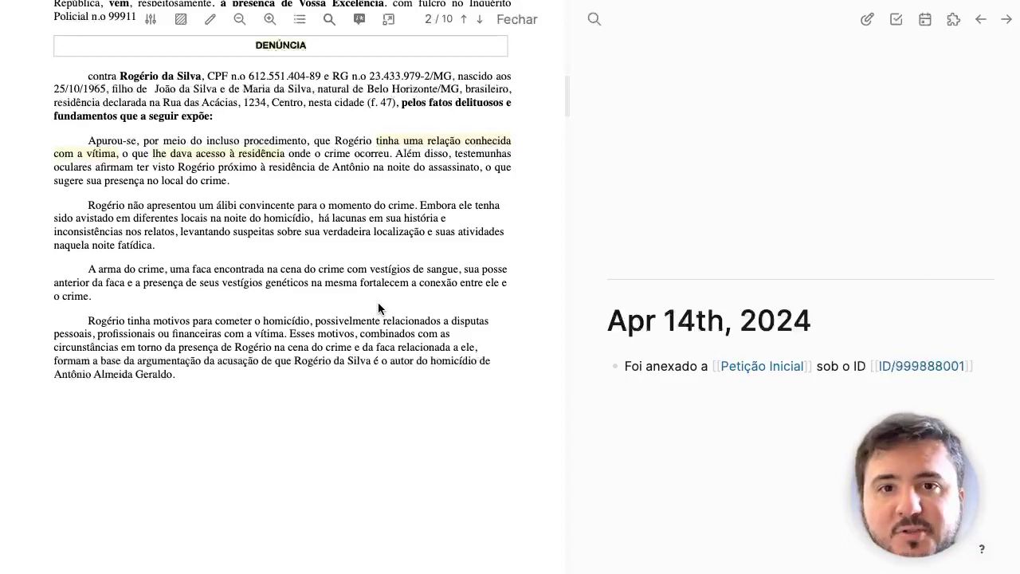
Step: Open Petição Inicial from the Apr 14th journal entry and review its highlights and question
{"action": "left_click", "coordinate": [765, 365]}
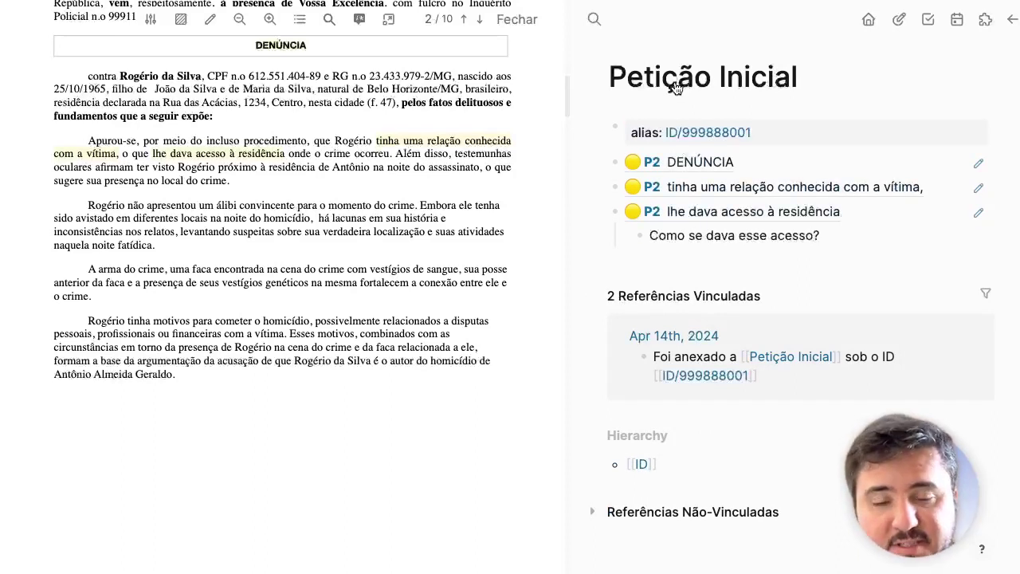
{"action": "scroll", "coordinate": [709, 319], "scroll_direction": "down", "scroll_amount": 1}
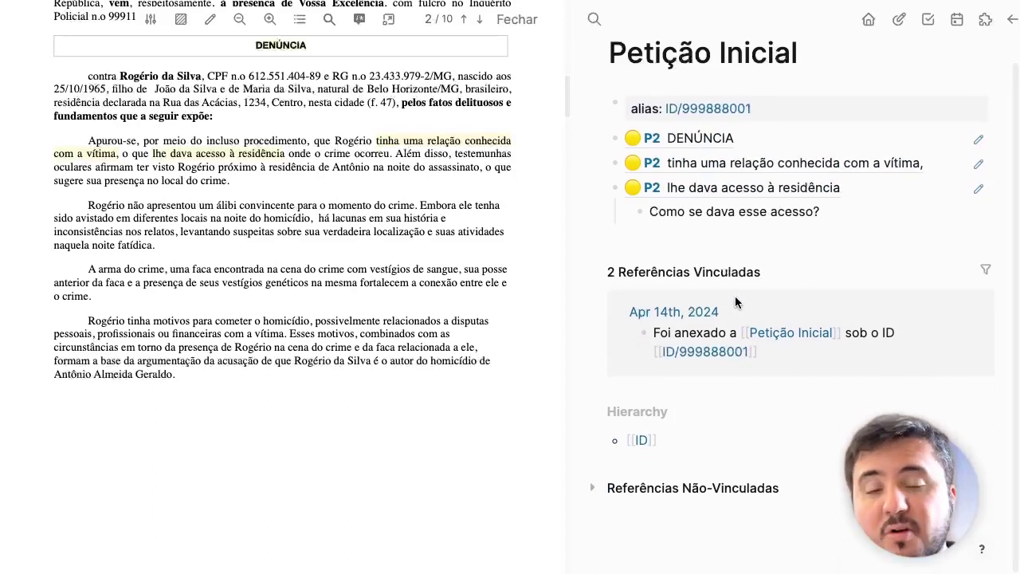